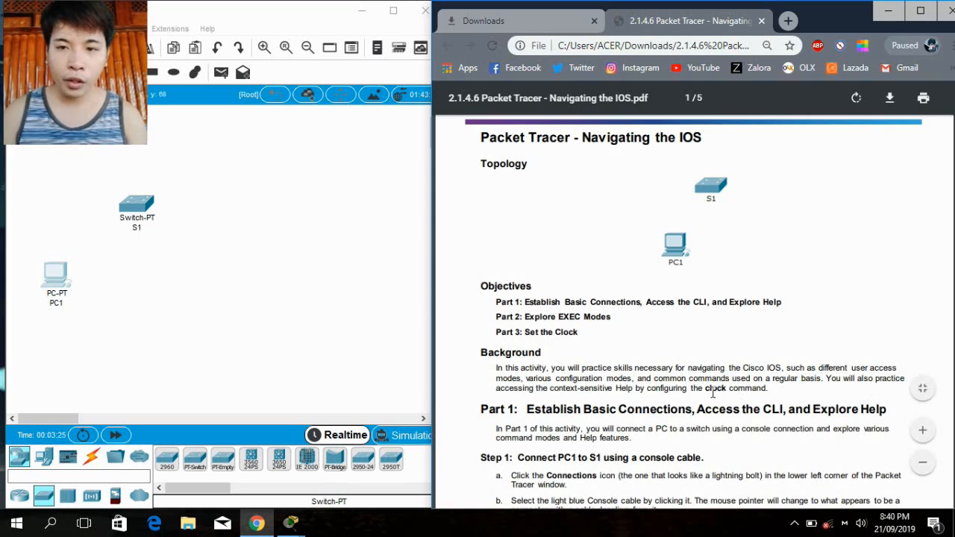
- Connect PC1's RS 232 port to the Console port of switch S1 with a console cable
scroll(713, 394, "down", 3)
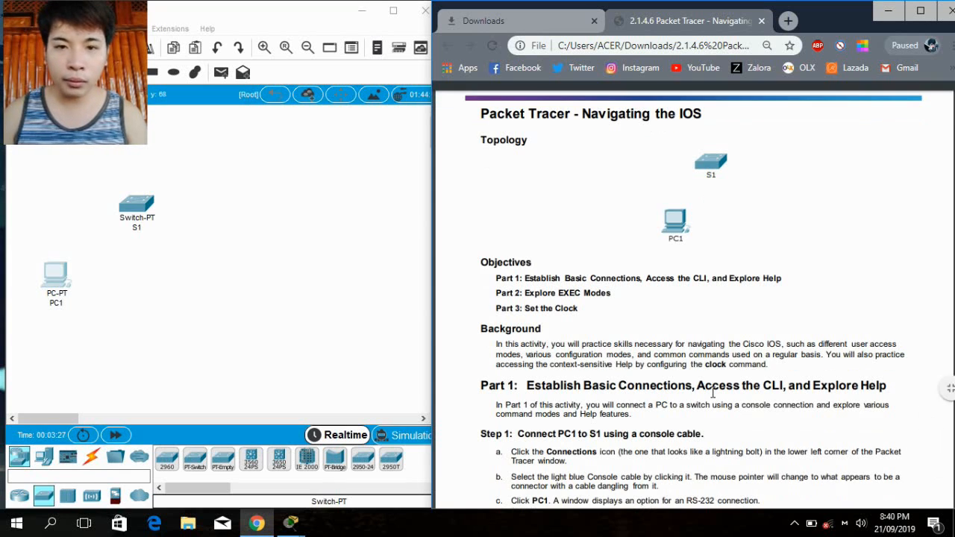
scroll(712, 394, "down", 2)
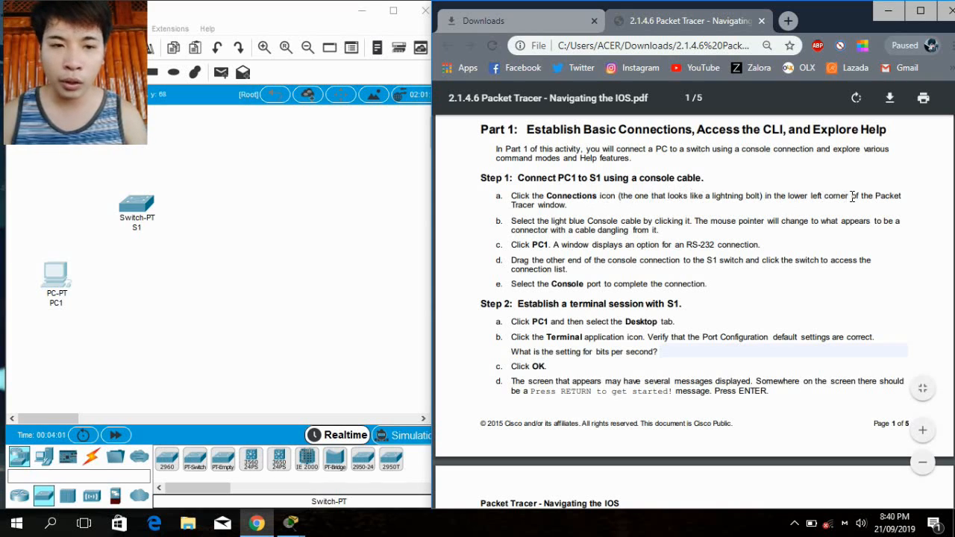
left_click(92, 460)
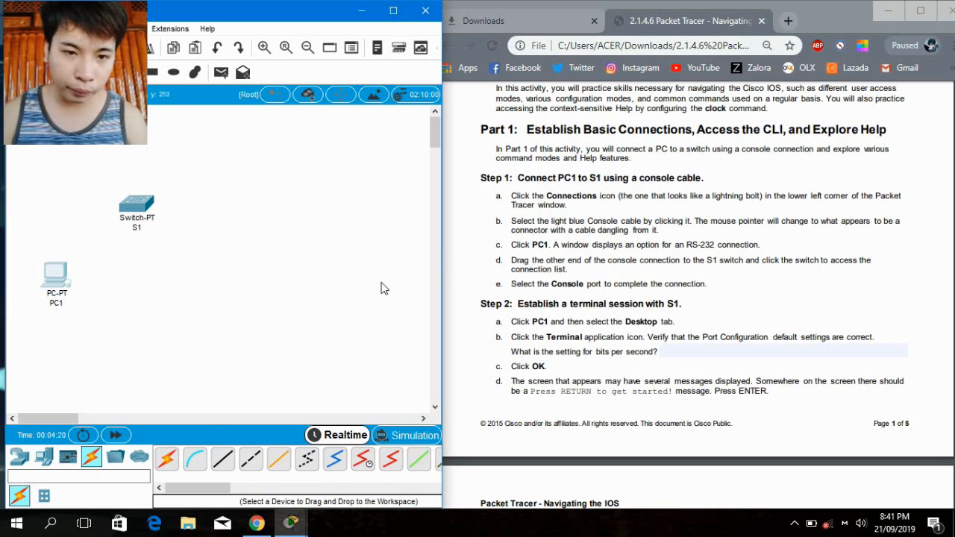
left_click(196, 458)
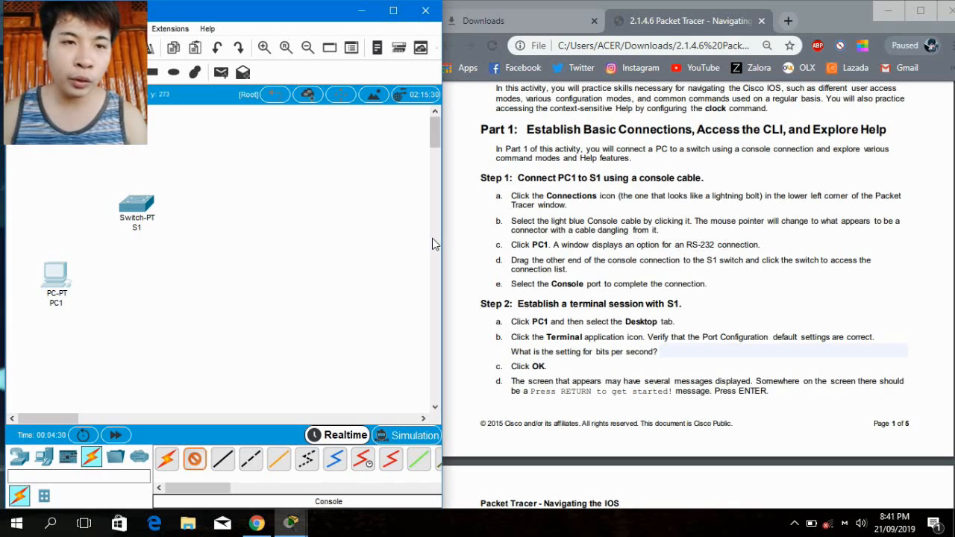
left_click(56, 292)
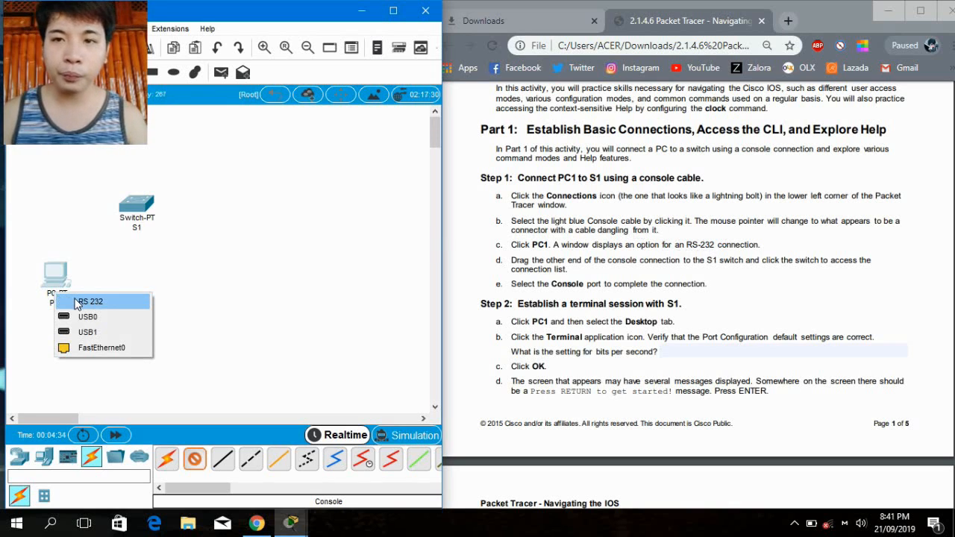
left_click(80, 302)
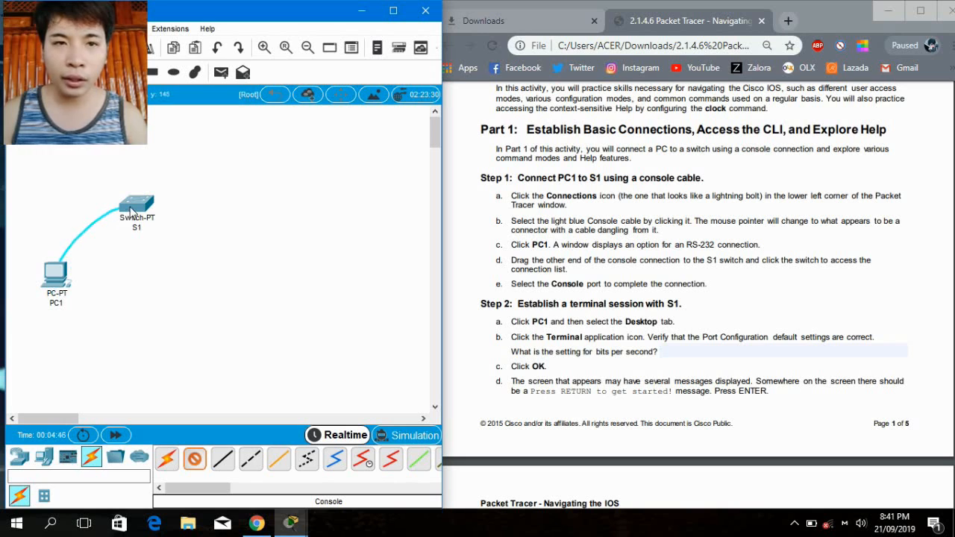
mouse_move(138, 210)
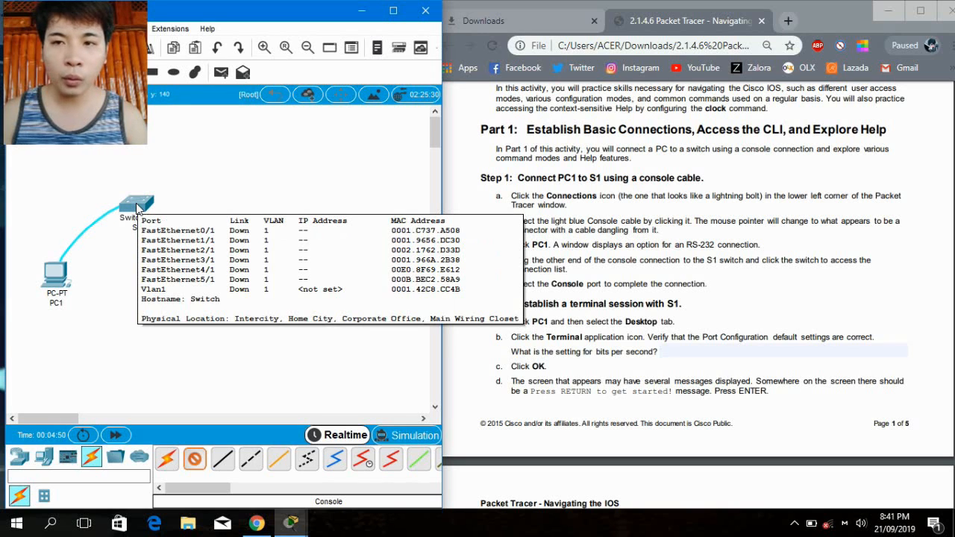
left_click(137, 210)
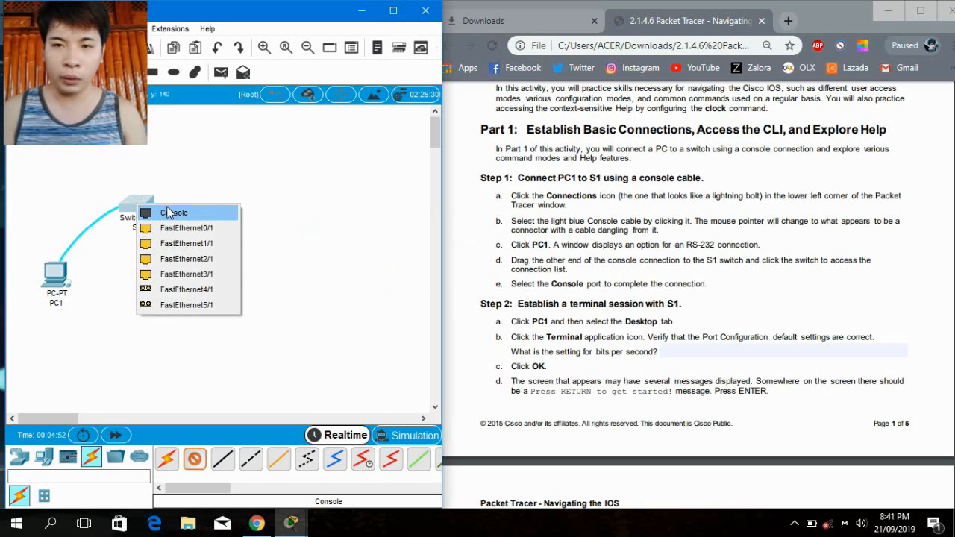
left_click(169, 213)
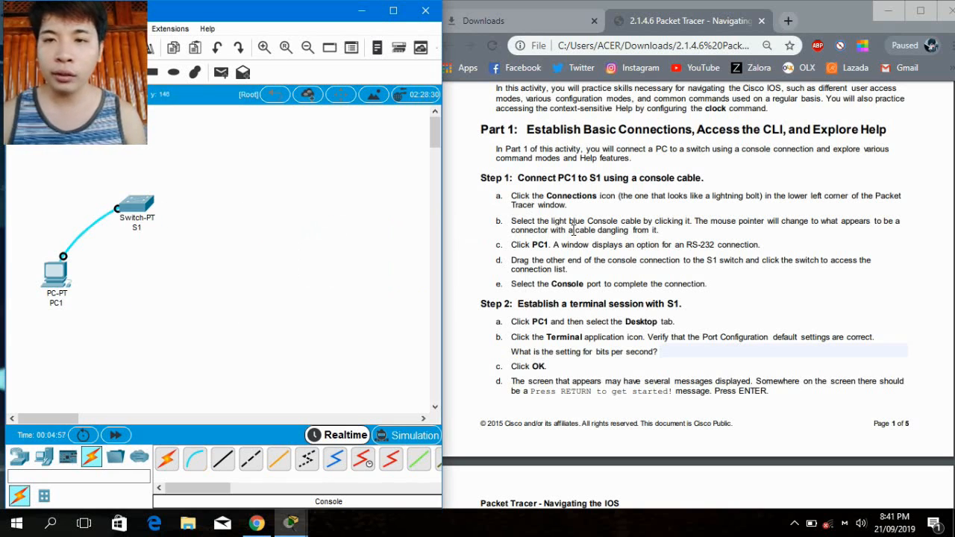
- Open the Terminal application on PC1 and accept its default port configuration
left_click(569, 229)
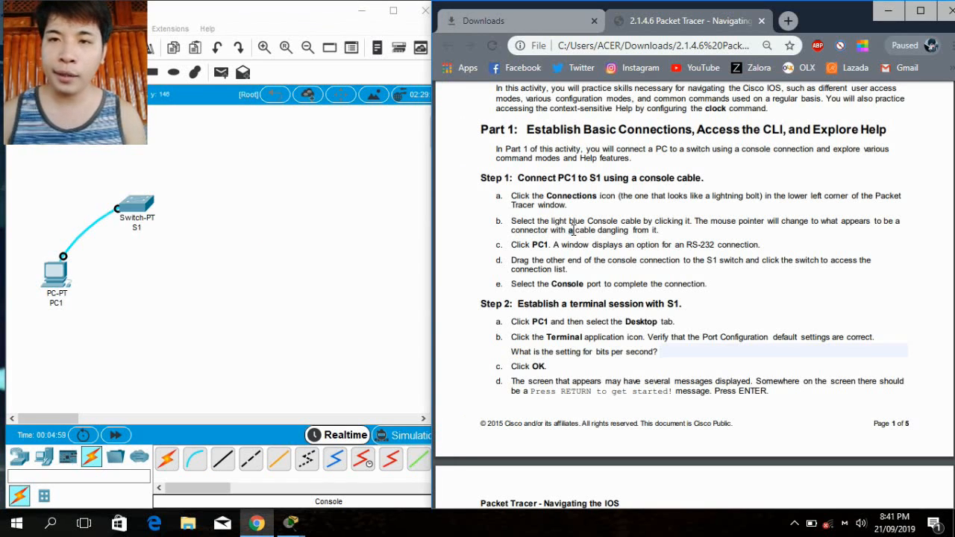
scroll(569, 229, "down", 3)
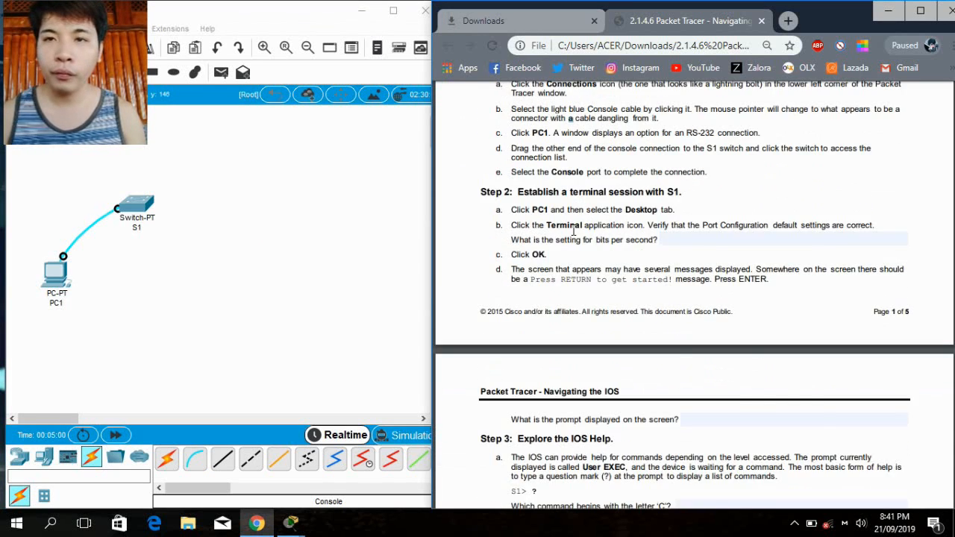
scroll(574, 233, "down", 2)
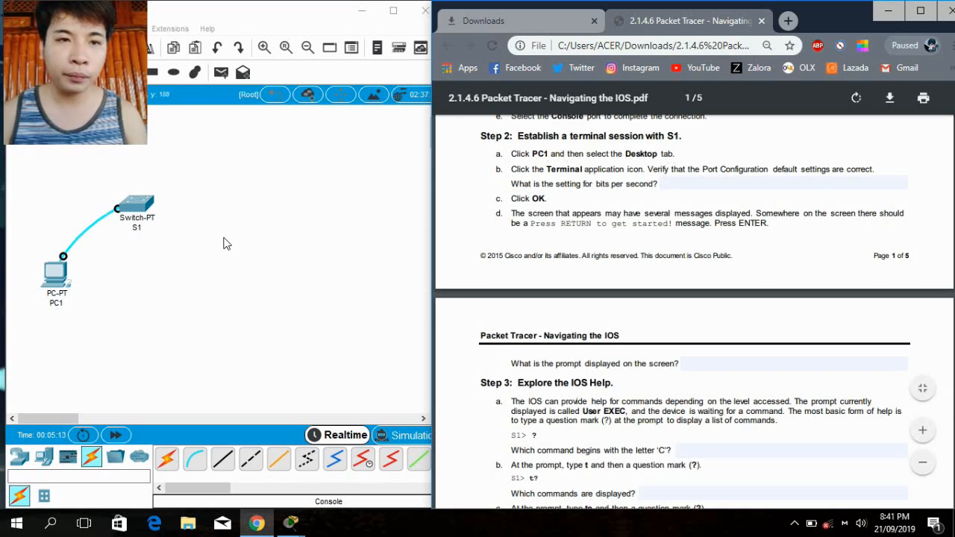
left_click(53, 293)
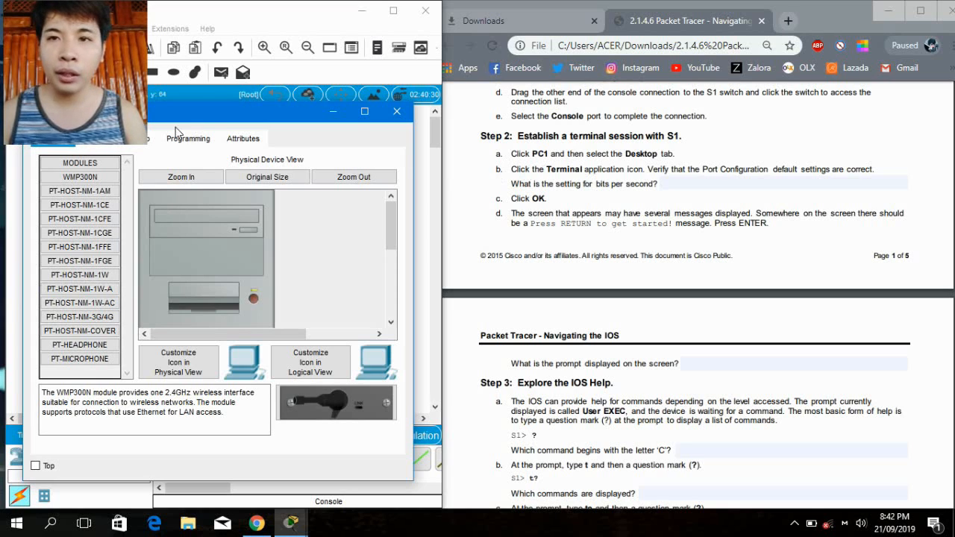
left_click(138, 143)
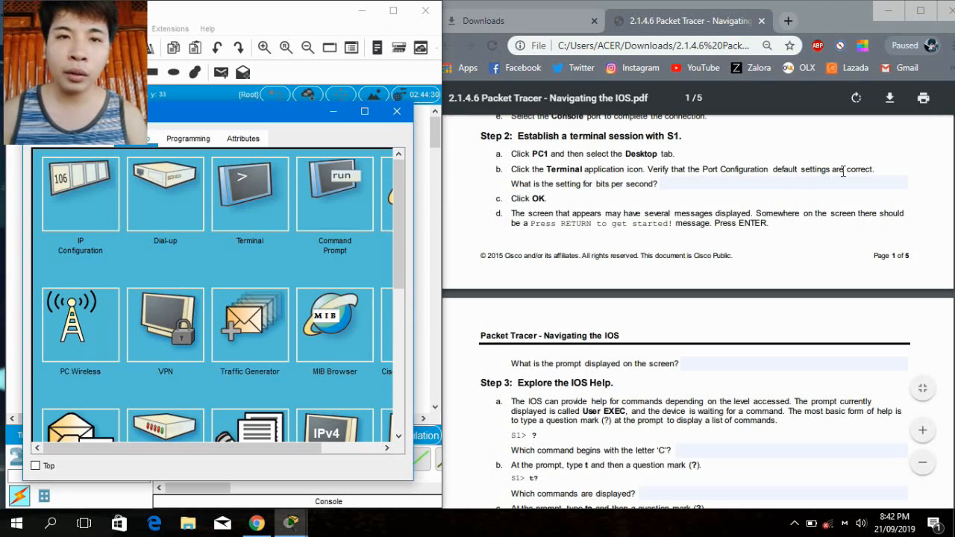
left_click(243, 205)
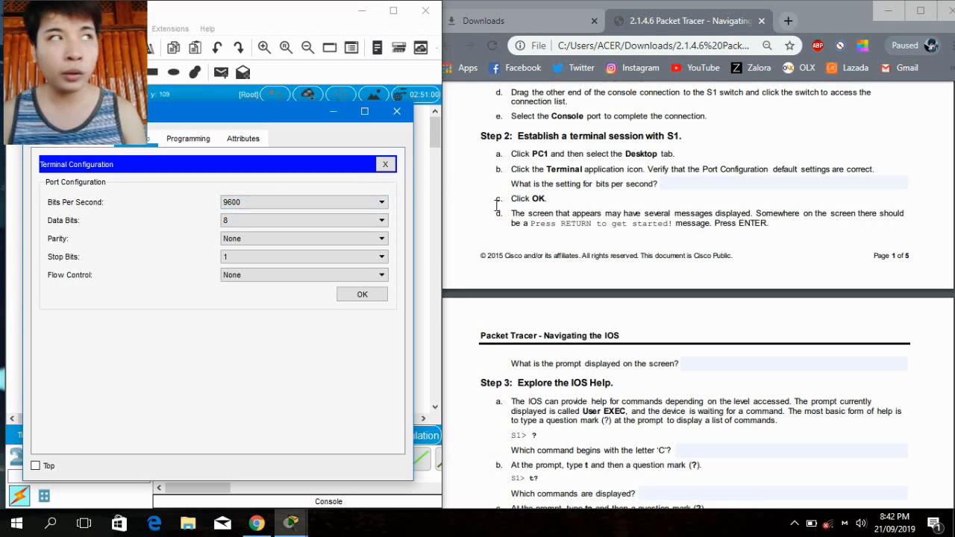
left_click_drag(513, 197, 555, 204)
left_click(564, 201)
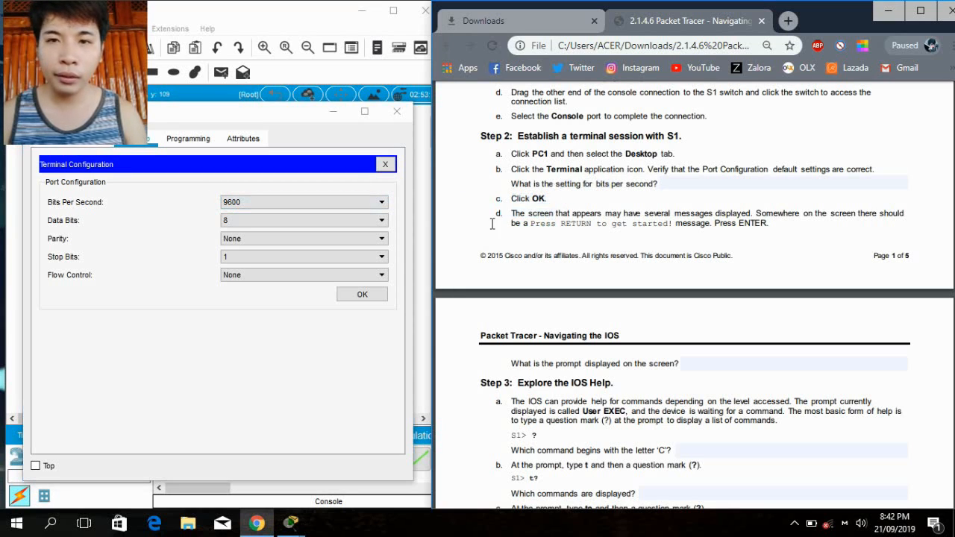
left_click(374, 289)
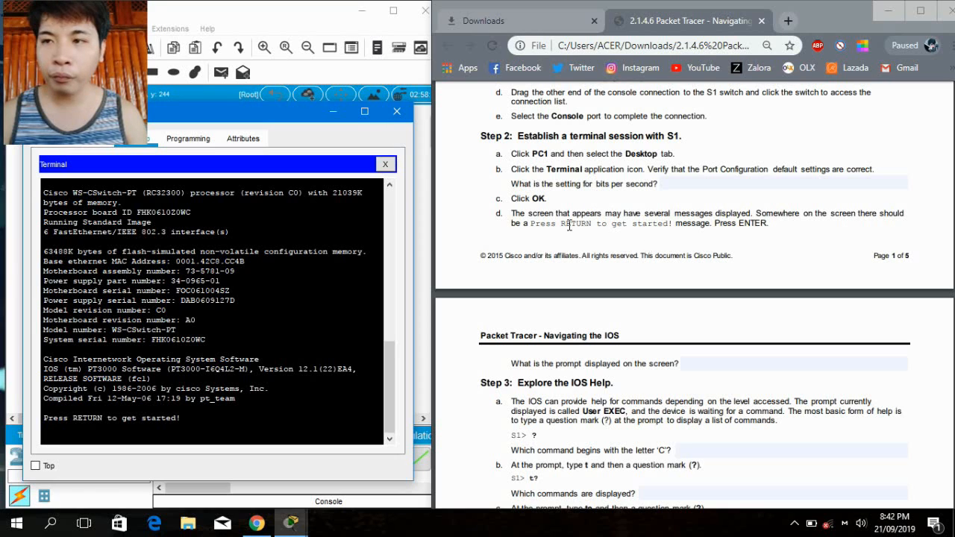
- Start the switch's console session from the startup screen in PC1's terminal
left_click(718, 215)
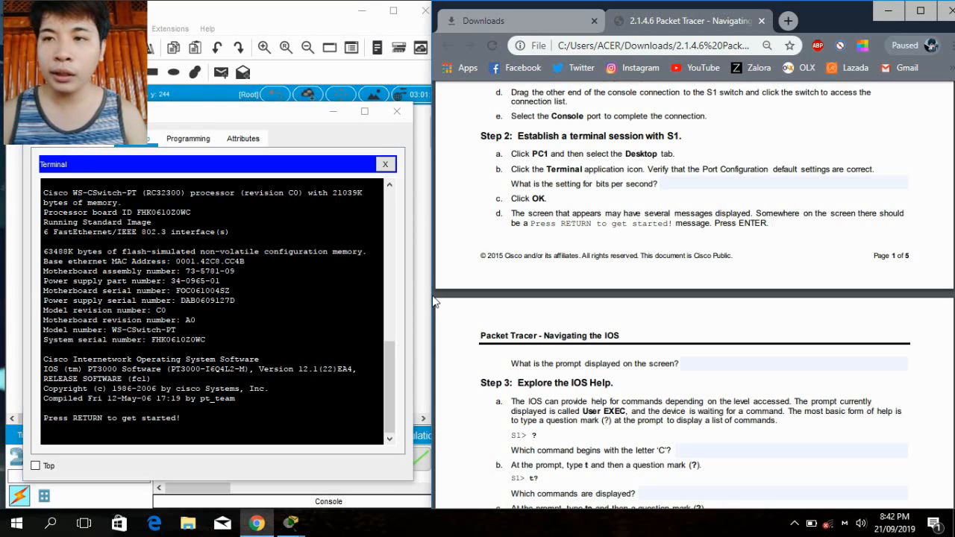
left_click(58, 434)
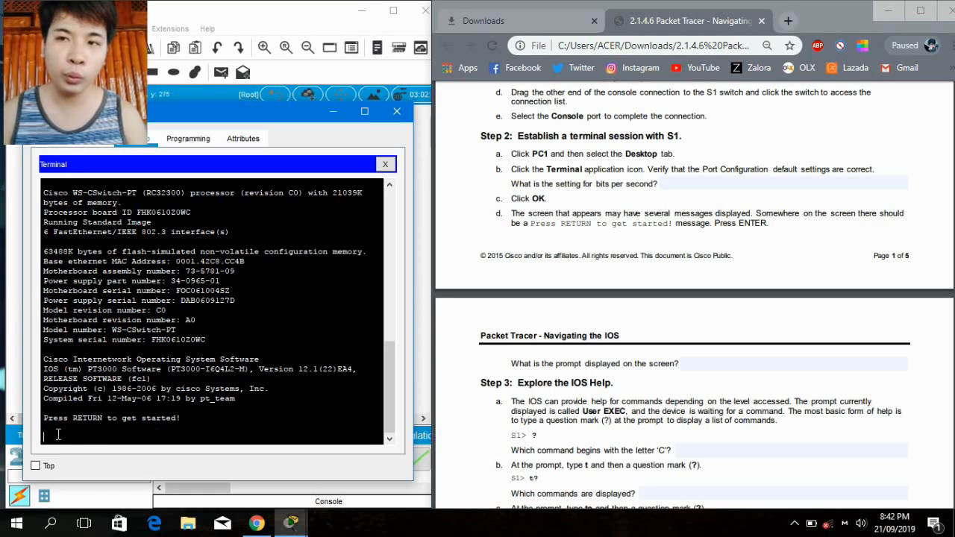
key("Return")
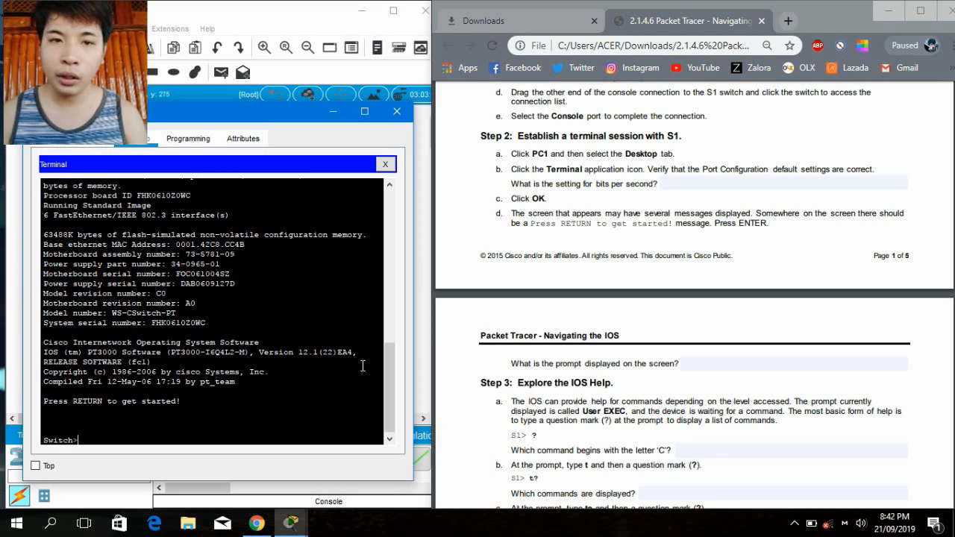
- Display the list of available user EXEC commands with ? at the switch prompt
left_click(576, 373)
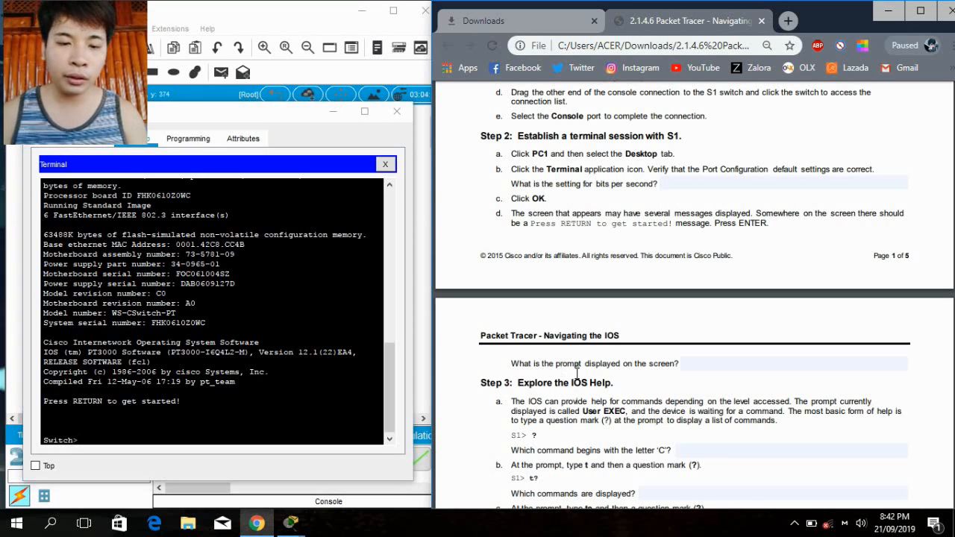
scroll(765, 385, "down", 1)
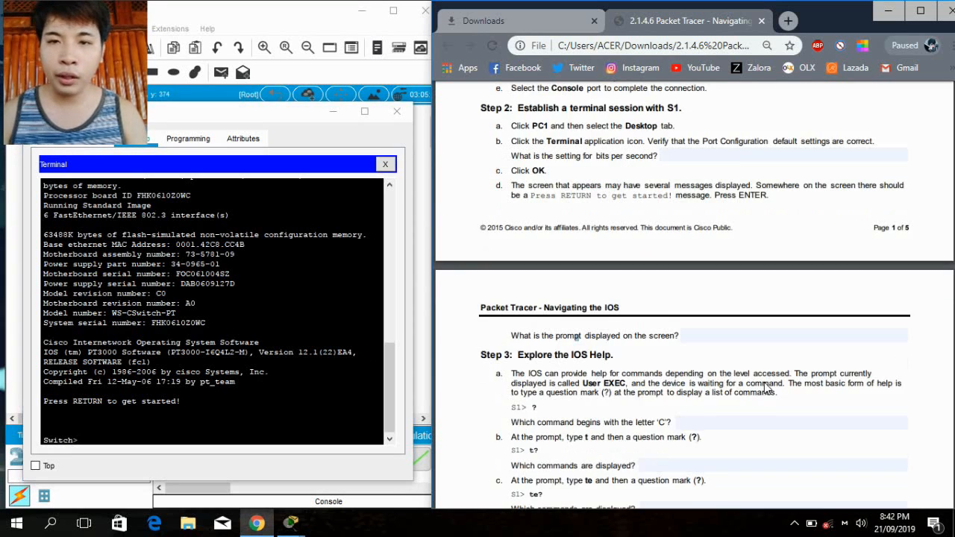
scroll(764, 382, "down", 3)
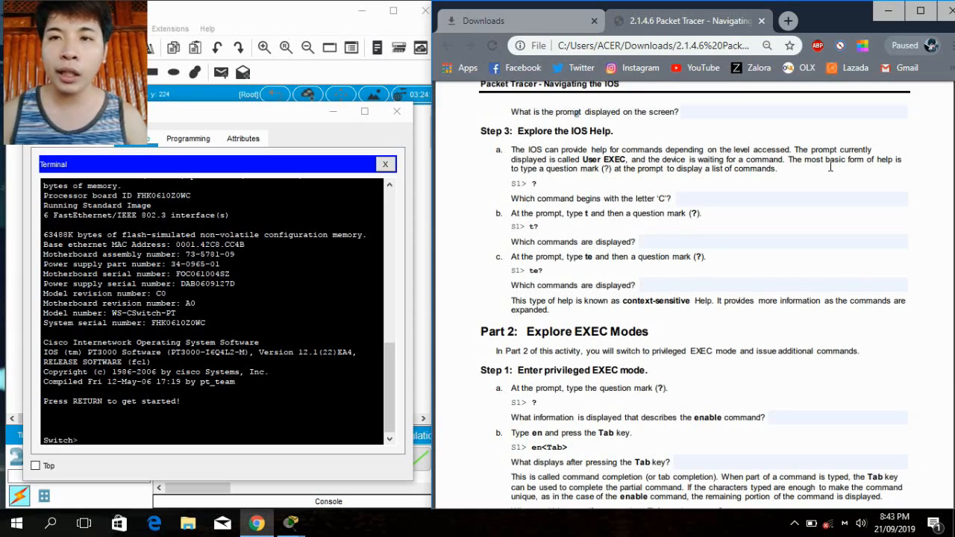
left_click(83, 442)
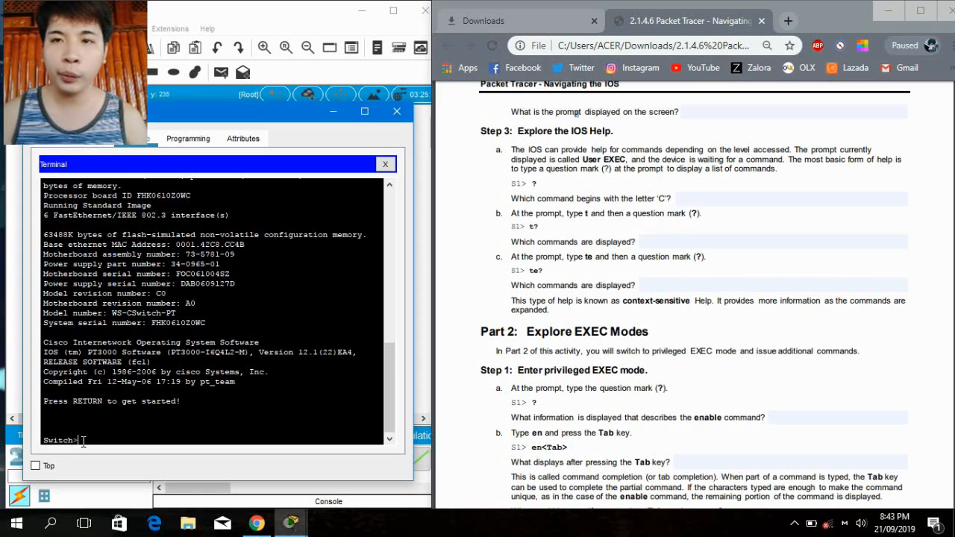
type("?")
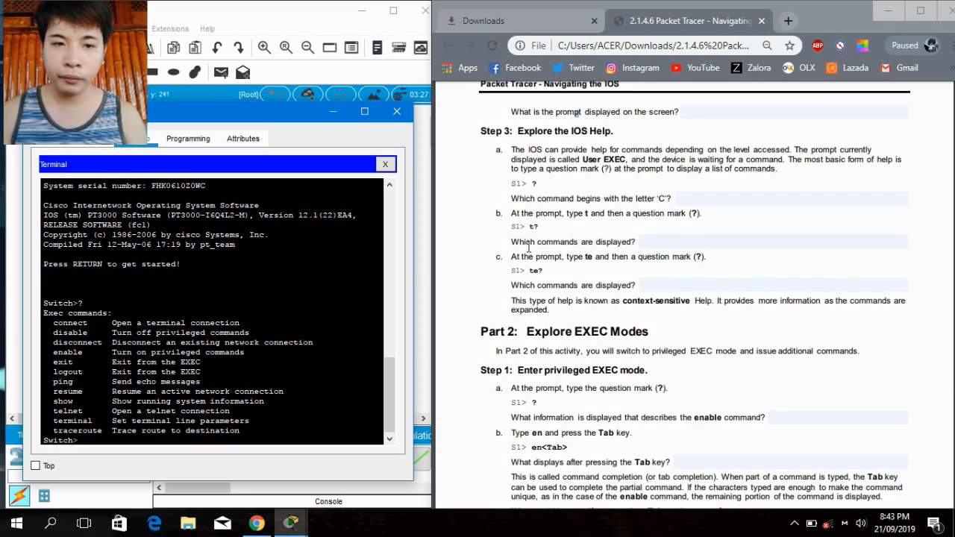
- Look up the commands starting with t and with te using the context-sensitive help queries t? and te?
left_click(548, 215)
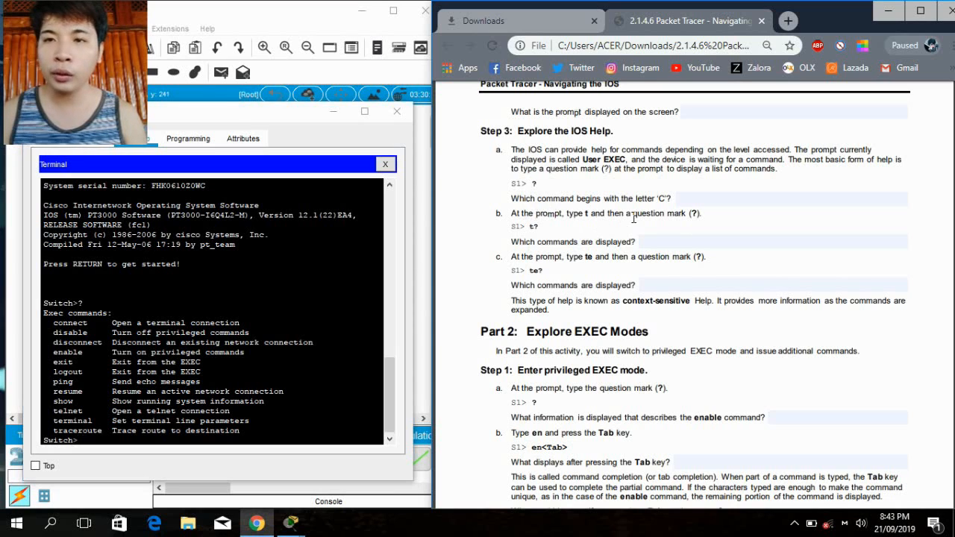
left_click(87, 440)
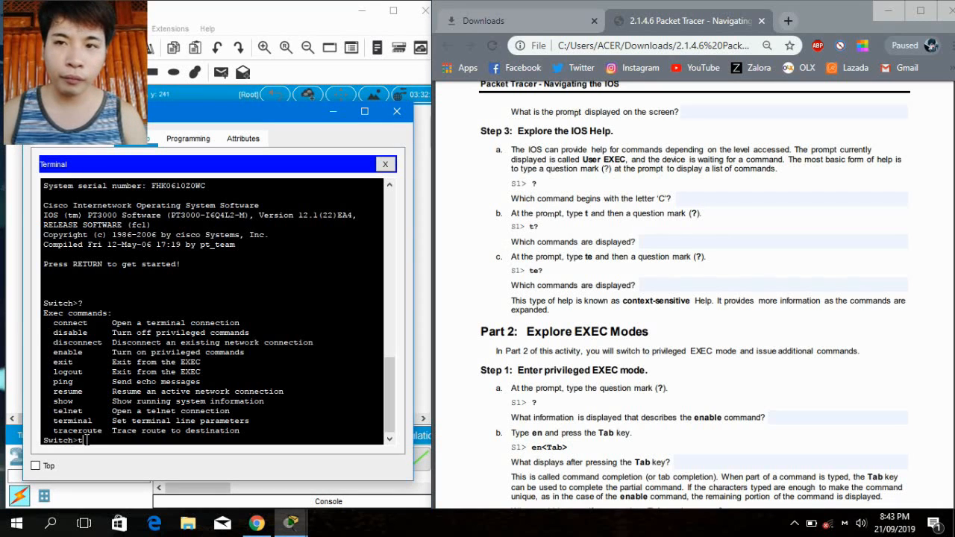
type("t?")
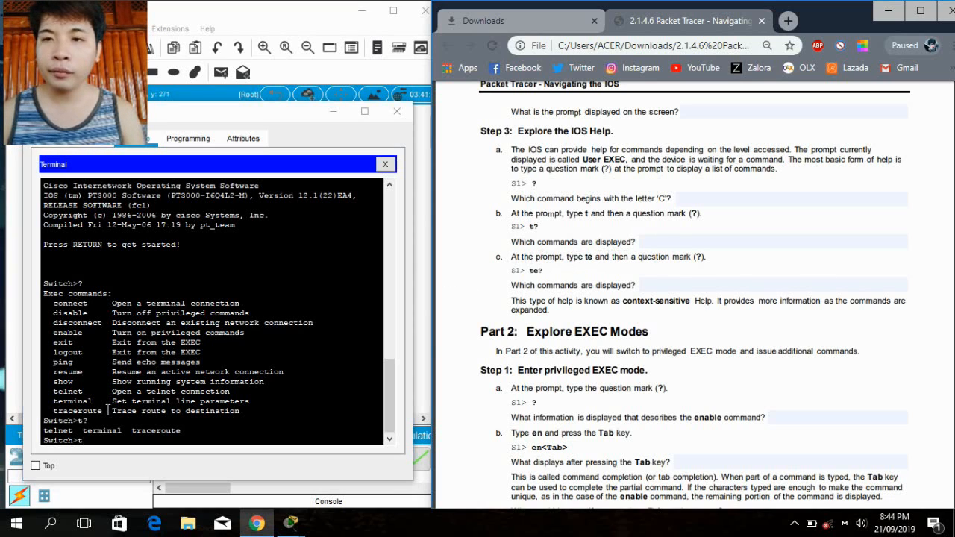
left_click(101, 440)
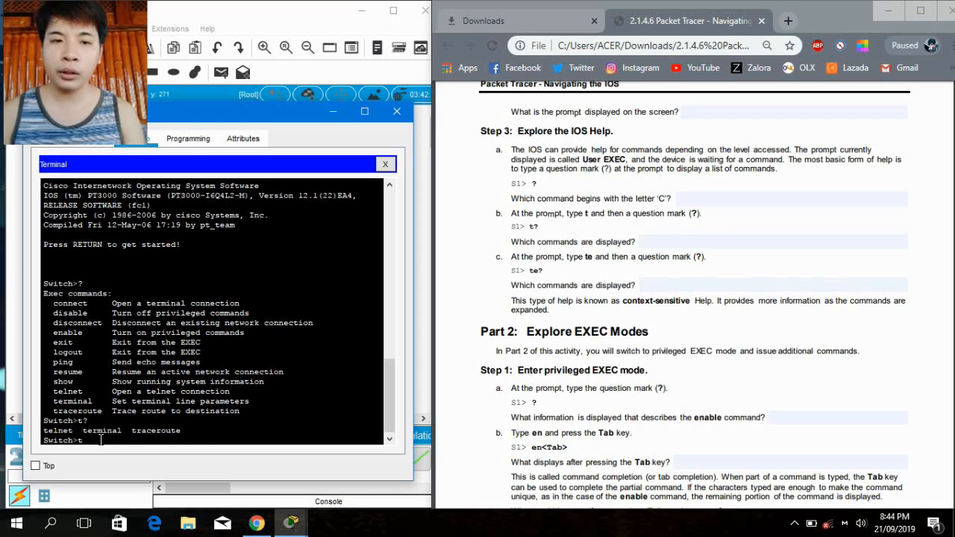
type("e?")
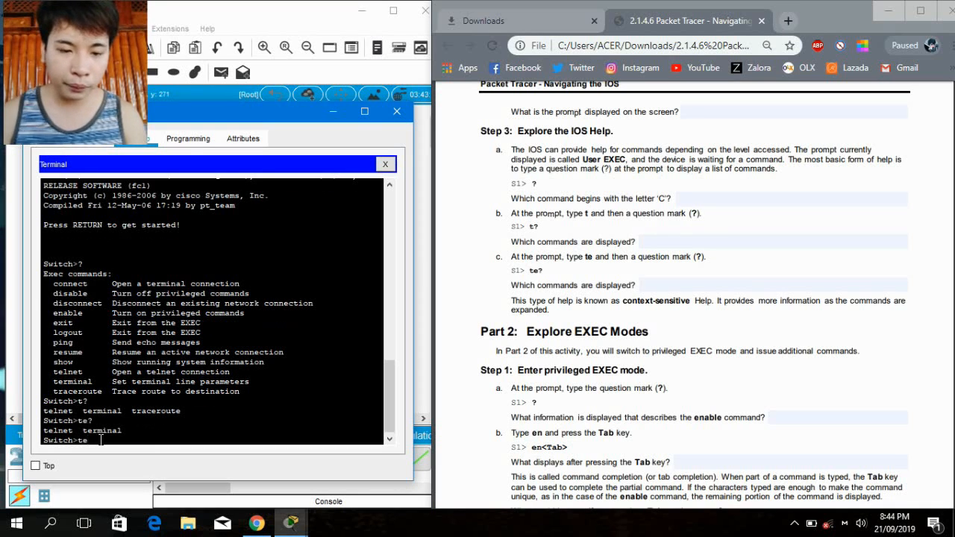
- Clear the leftover te from the switch prompt and list the EXEC commands again with ? for Part 2, Step 1
left_click(525, 285)
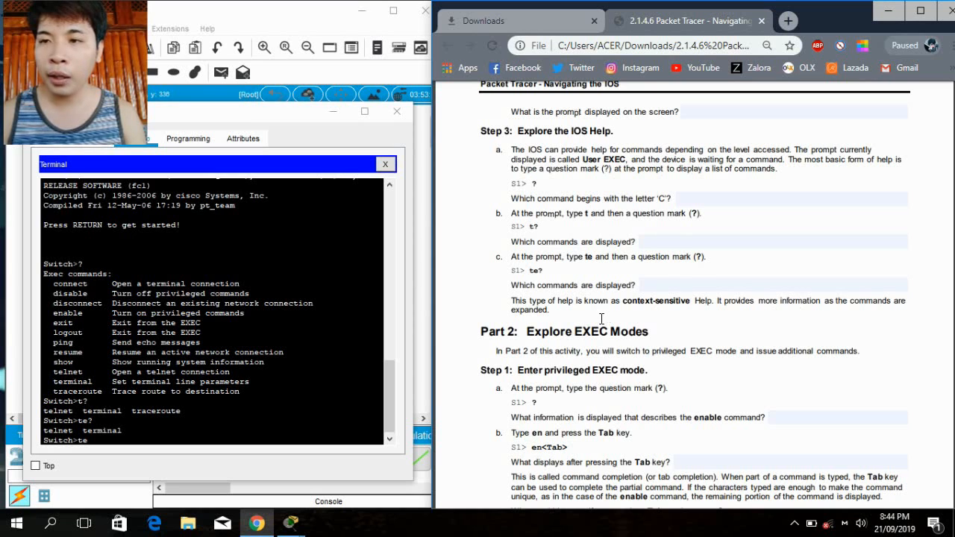
scroll(602, 318, "down", 3)
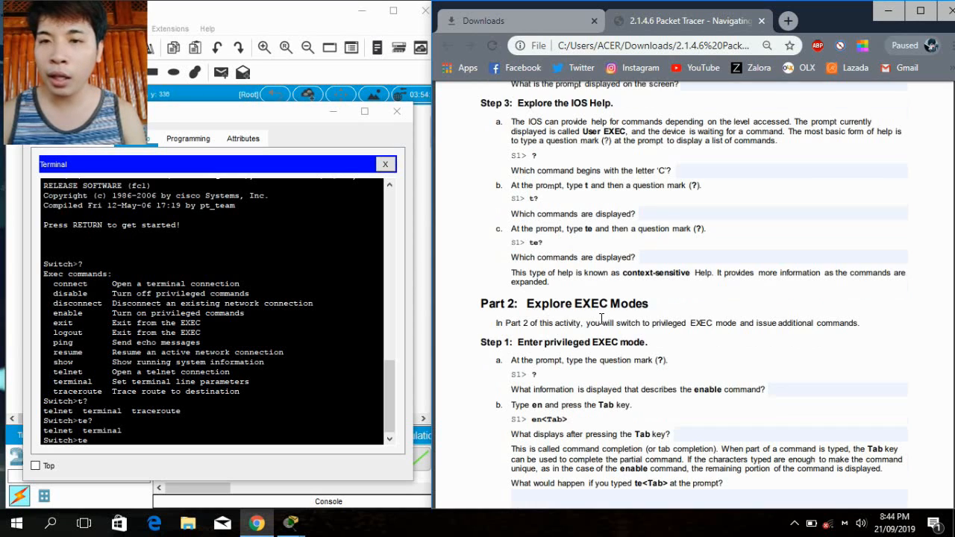
scroll(602, 319, "down", 1)
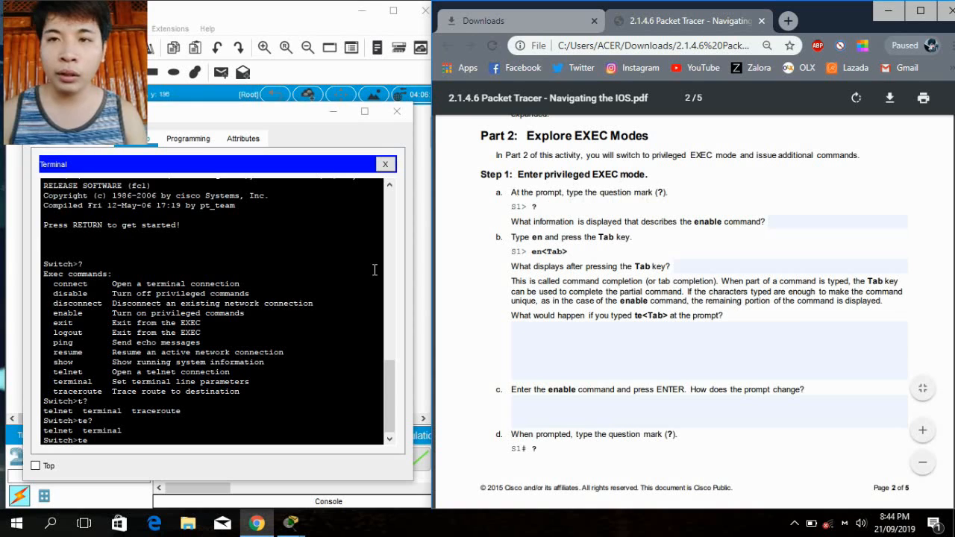
left_click(102, 440)
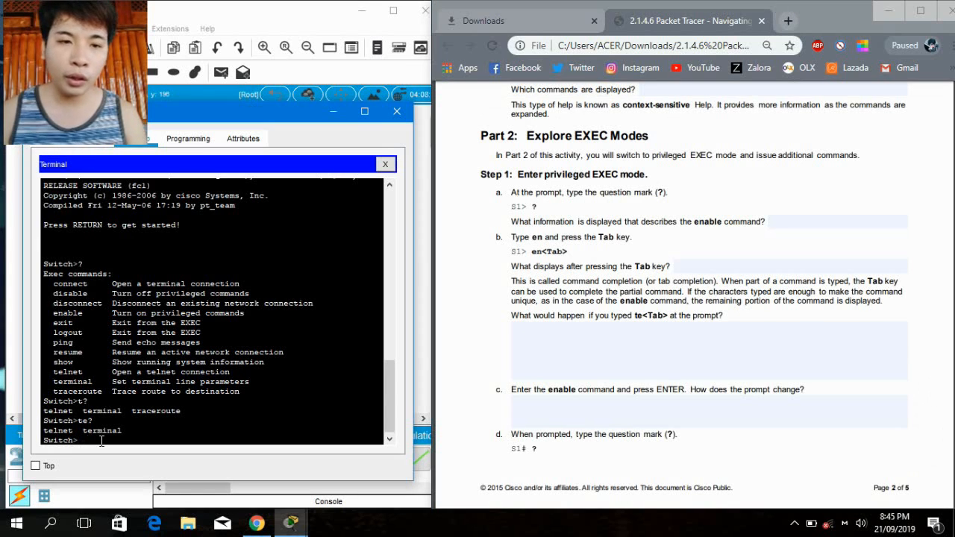
type("?")
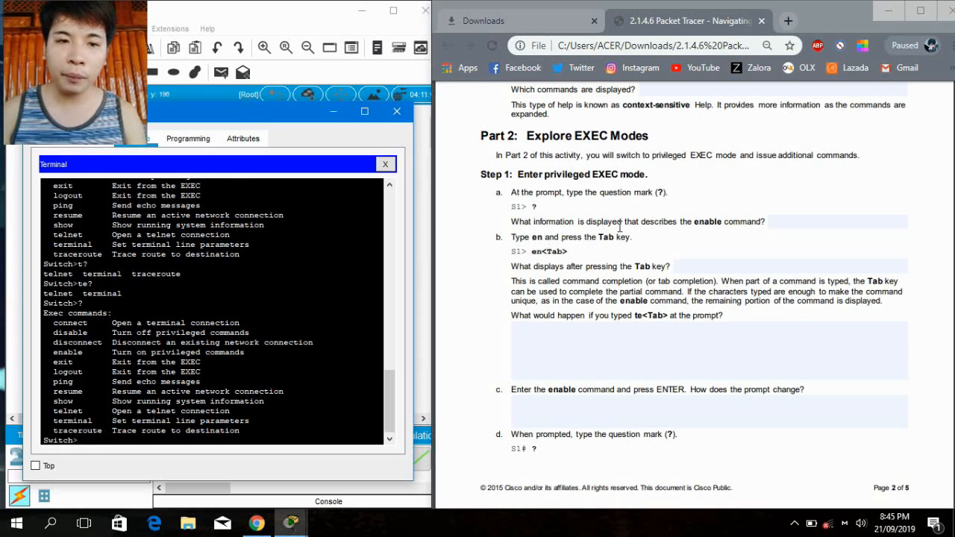
- Highlight the enable entry in the EXEC command list, and use command completion to expand en to enable at the switch prompt
left_click(778, 220)
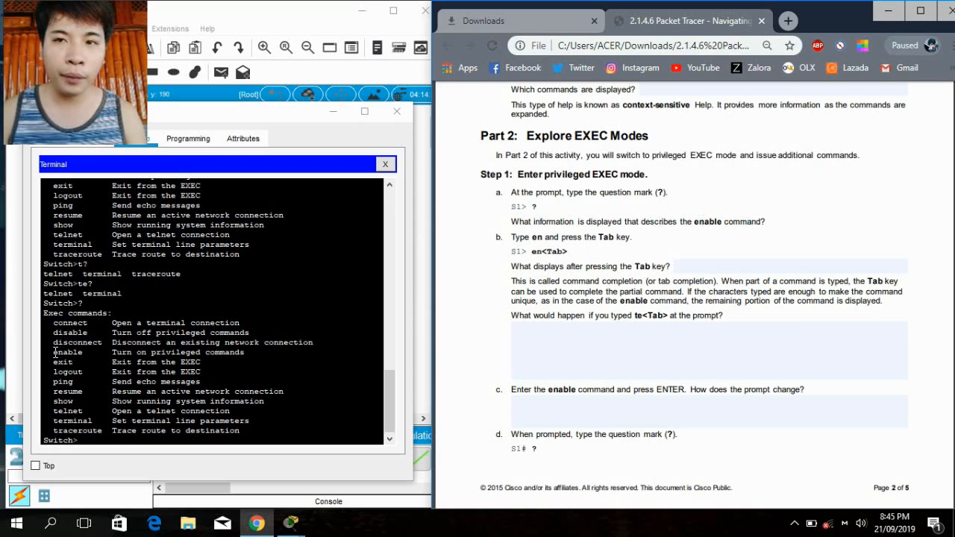
left_click_drag(55, 352, 322, 354)
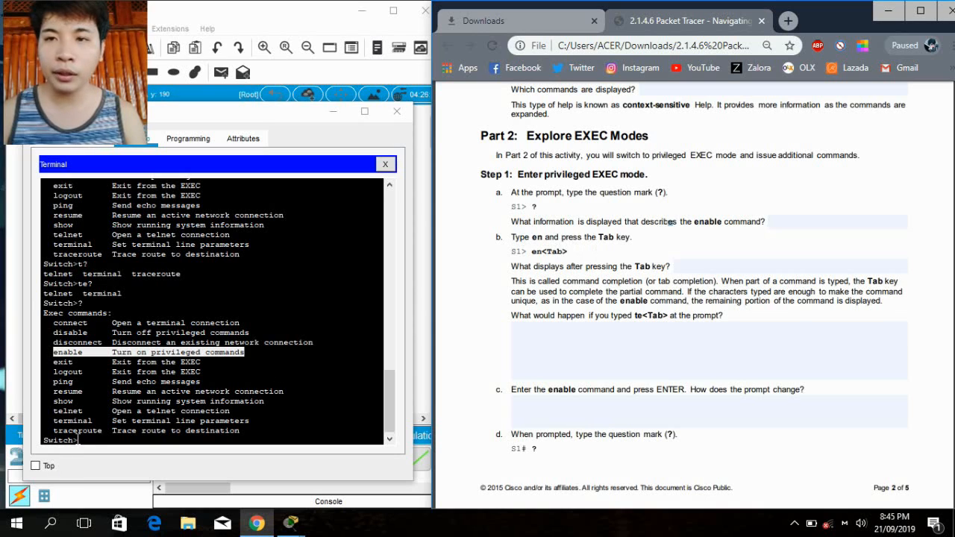
left_click(91, 440)
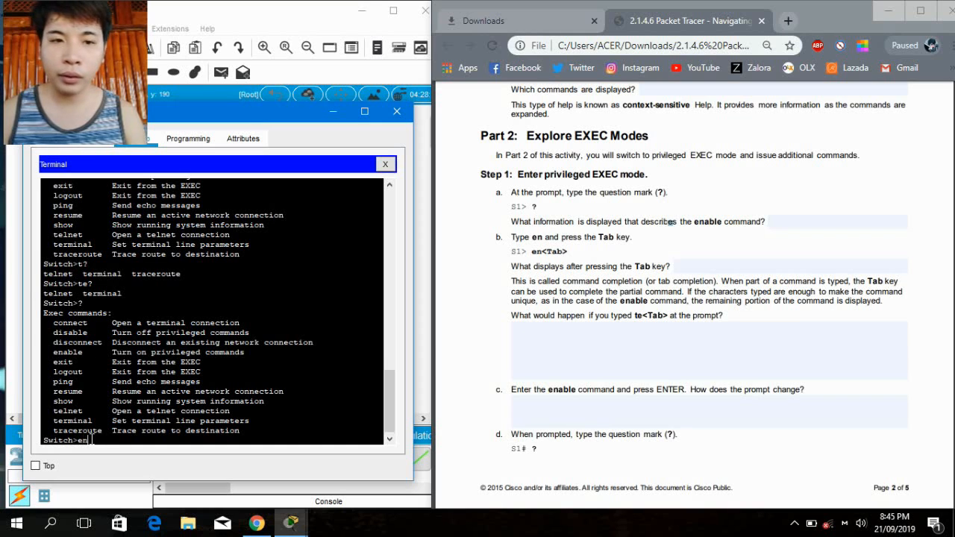
type("en")
key("Tab")
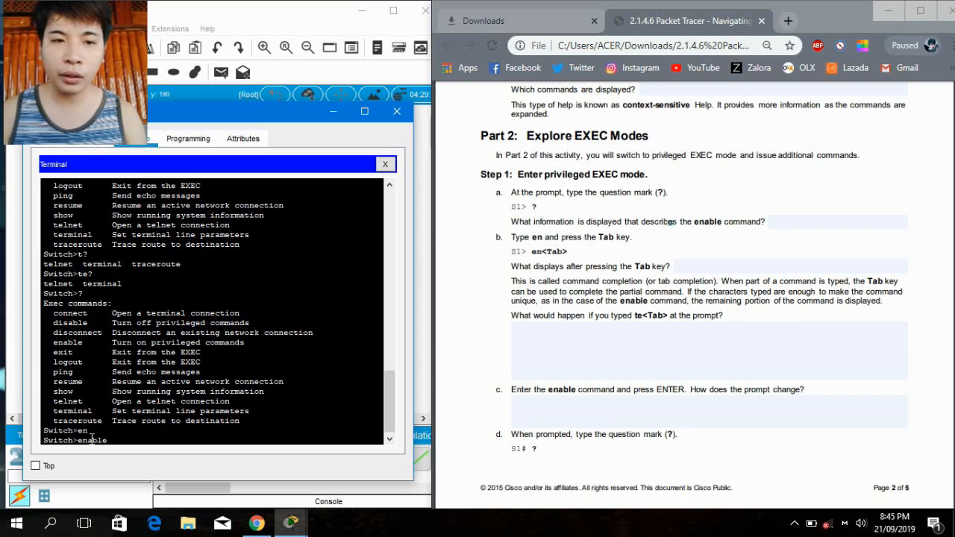
left_click(685, 267)
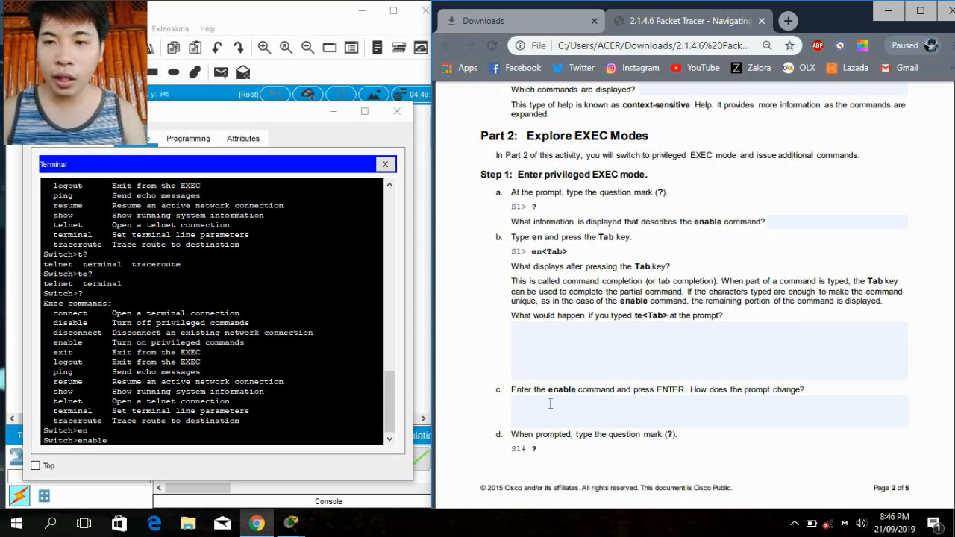
- Run the enable command to enter privileged EXEC mode and list its available commands with ?
left_click(113, 439)
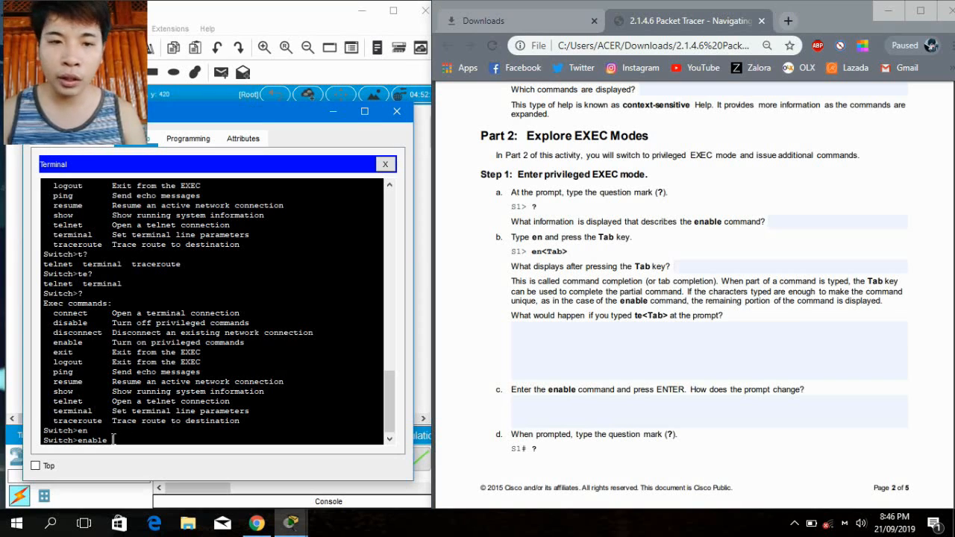
key("Return")
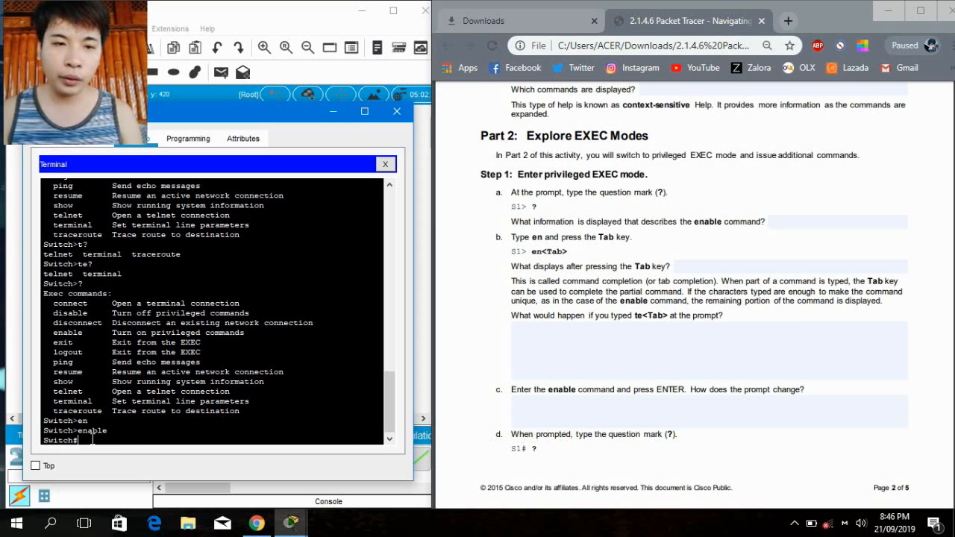
type("?")
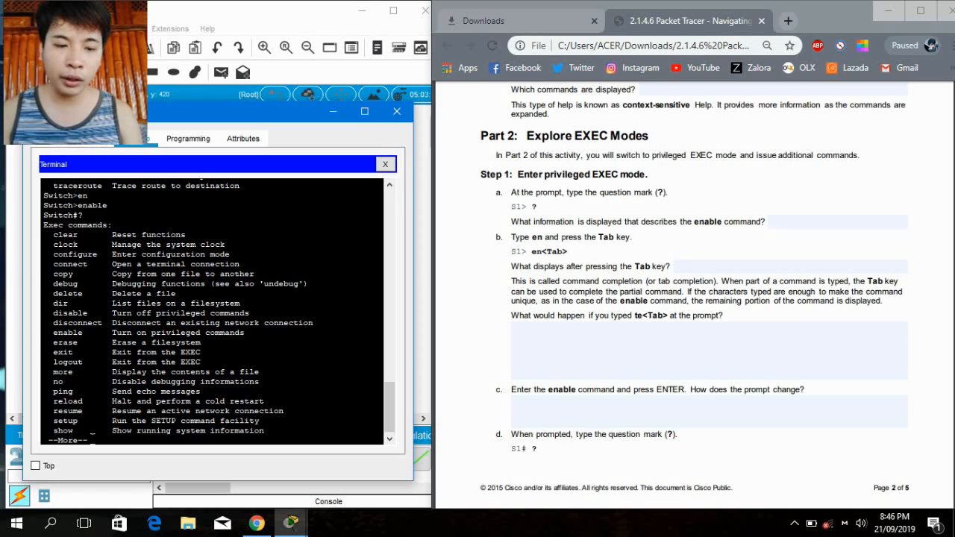
- Read the lab's next question and highlight the privileged EXEC commands starting with c, from clear to copy
left_click(693, 449)
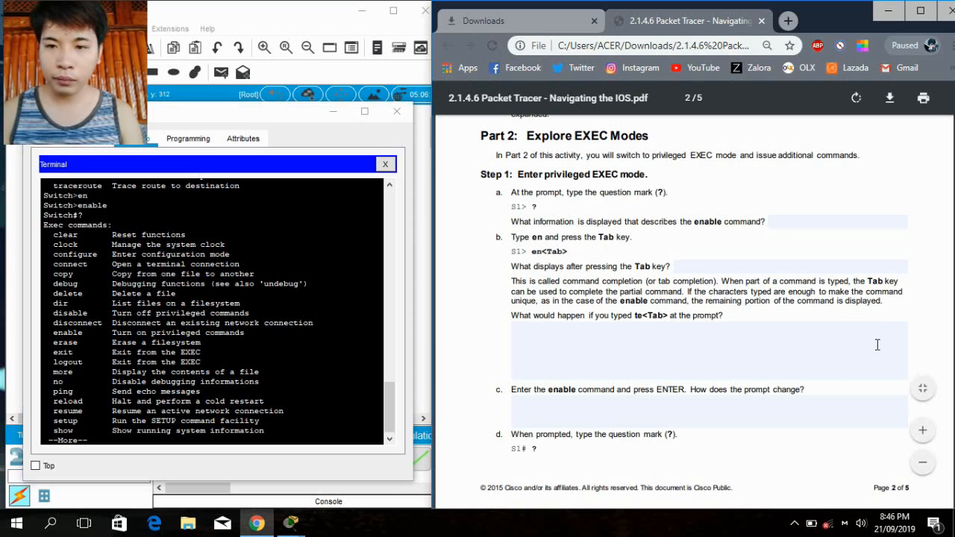
scroll(842, 307, "down", 4)
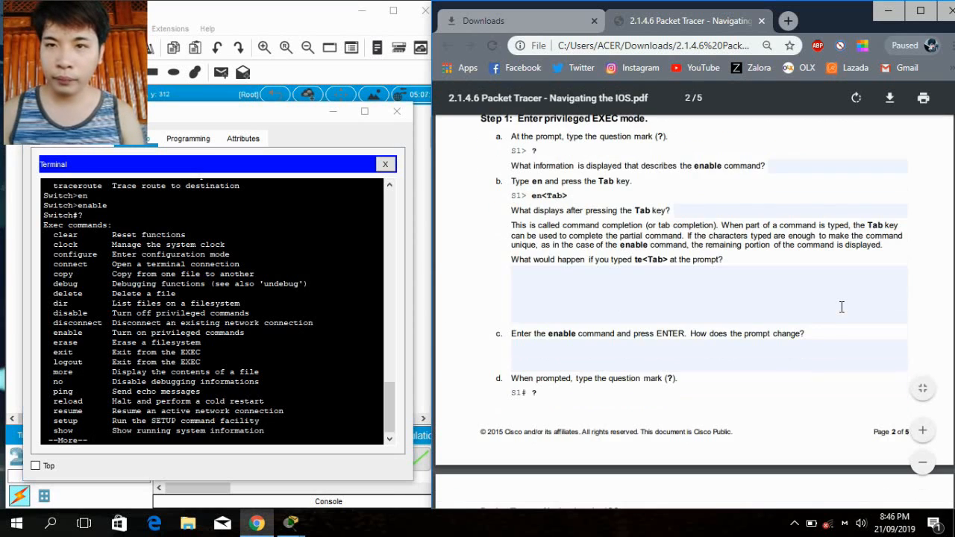
scroll(841, 308, "down", 3)
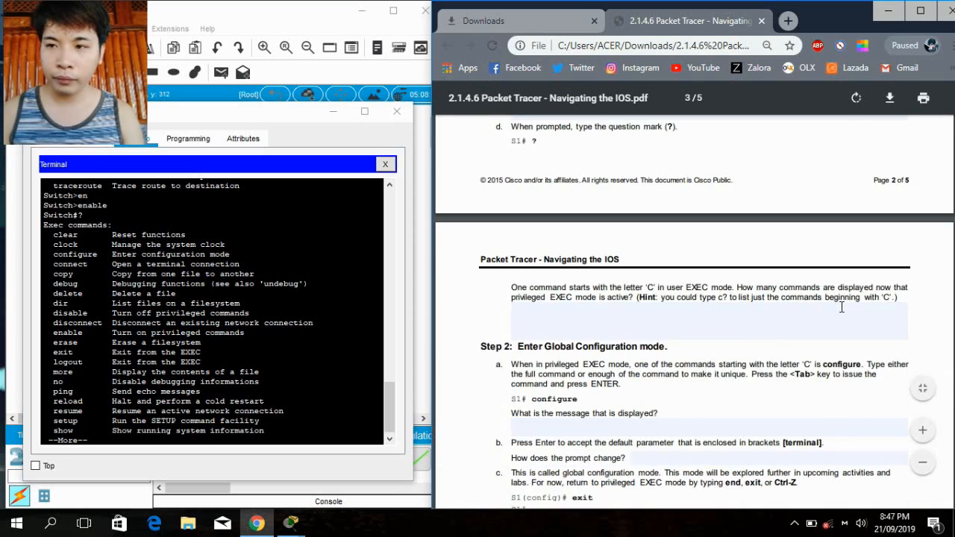
scroll(842, 307, "down", 1)
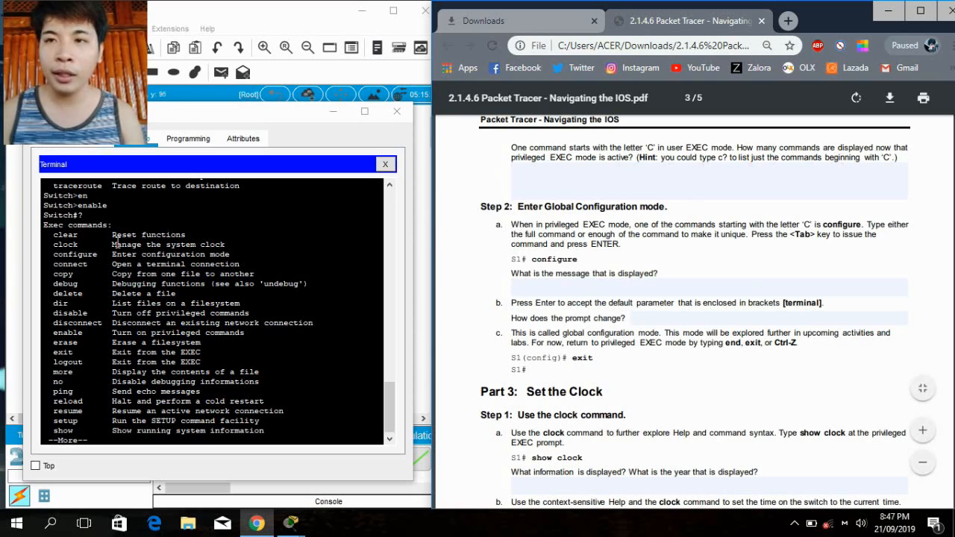
left_click(54, 235)
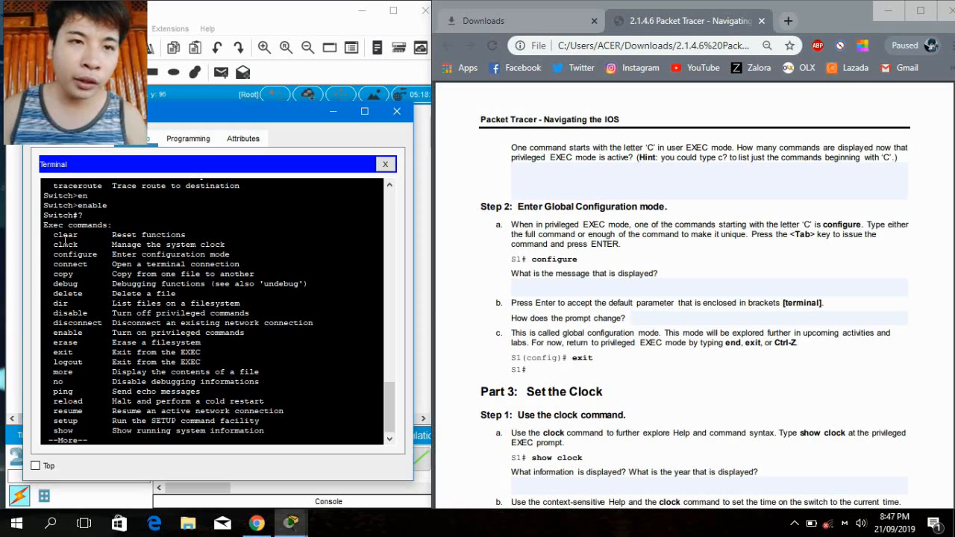
left_click_drag(54, 235, 252, 270)
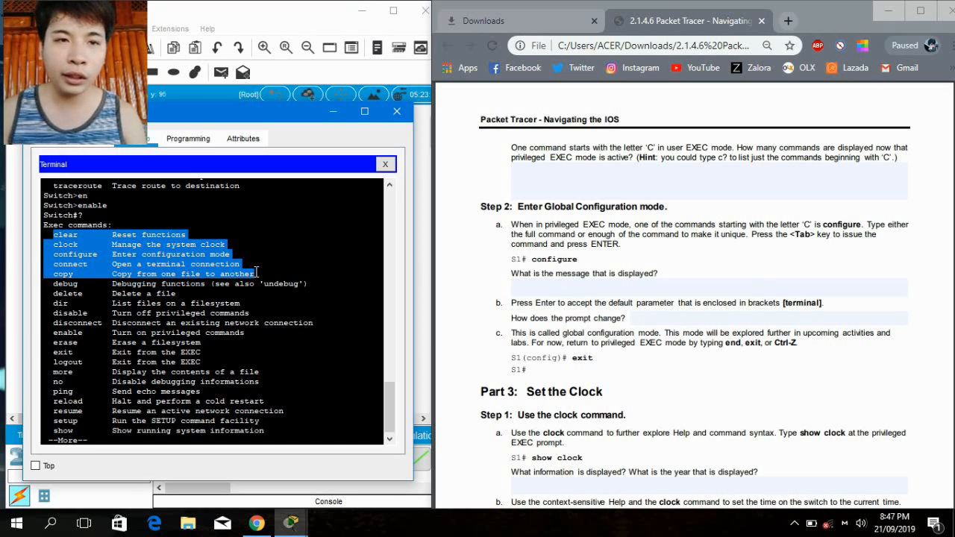
left_click(684, 321)
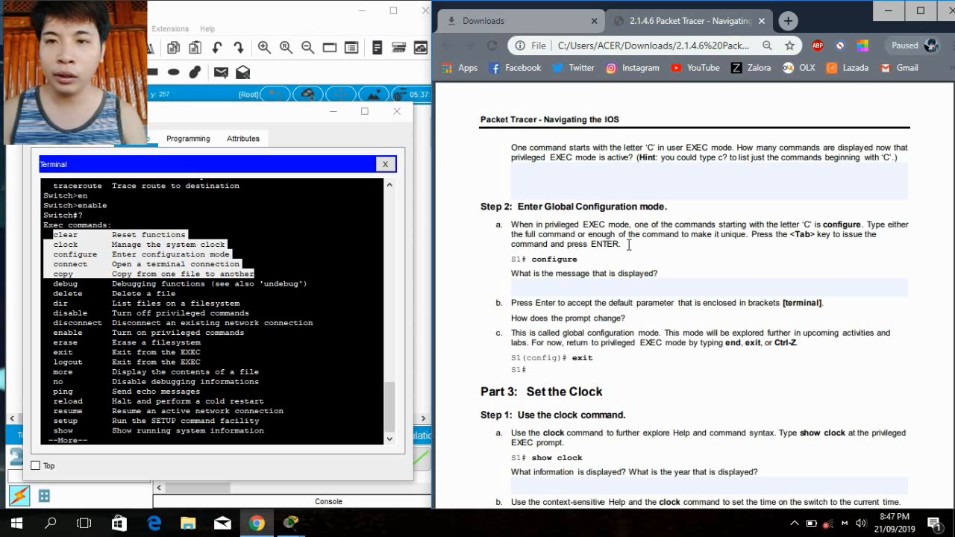
- Leave the paused command list and enter global configuration mode with configure, accepting the default terminal source
left_click(106, 440)
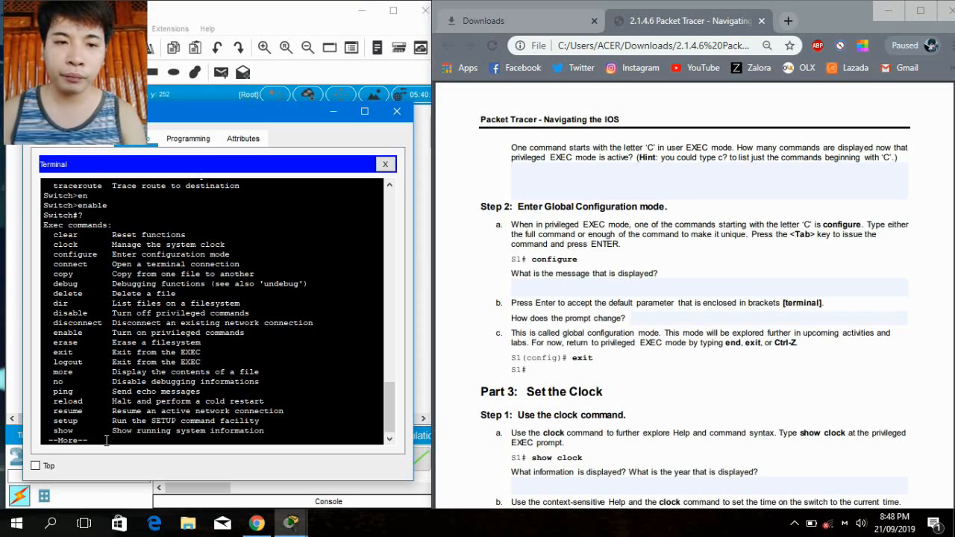
key("Return")
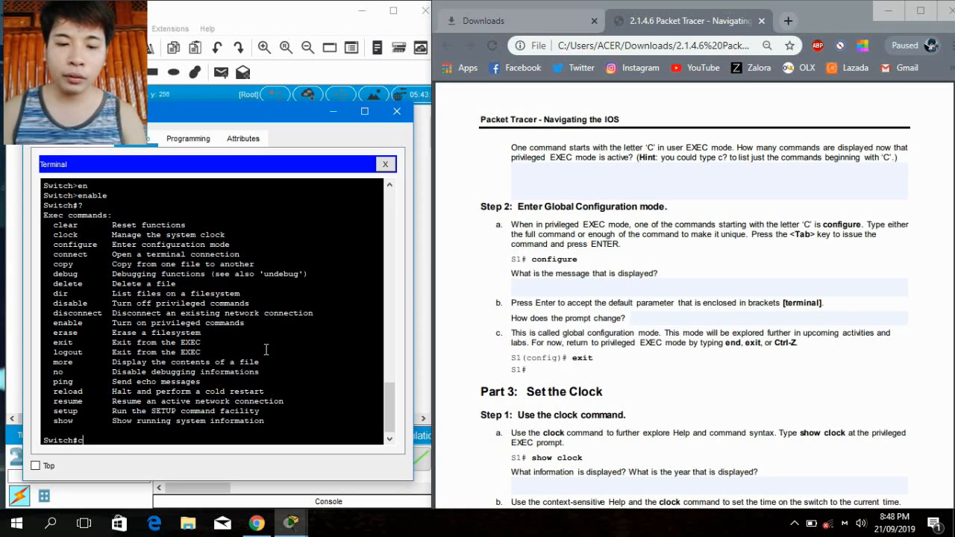
type("con")
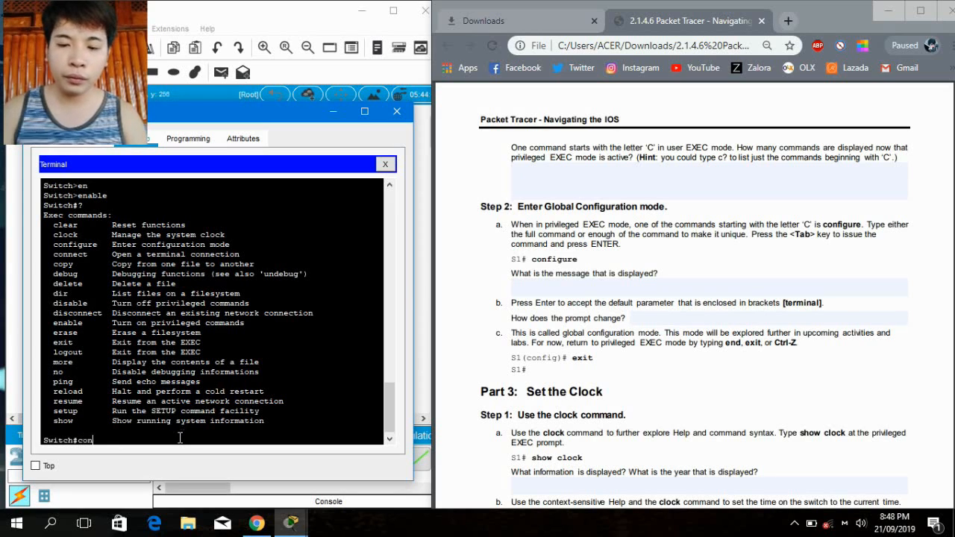
type("figure")
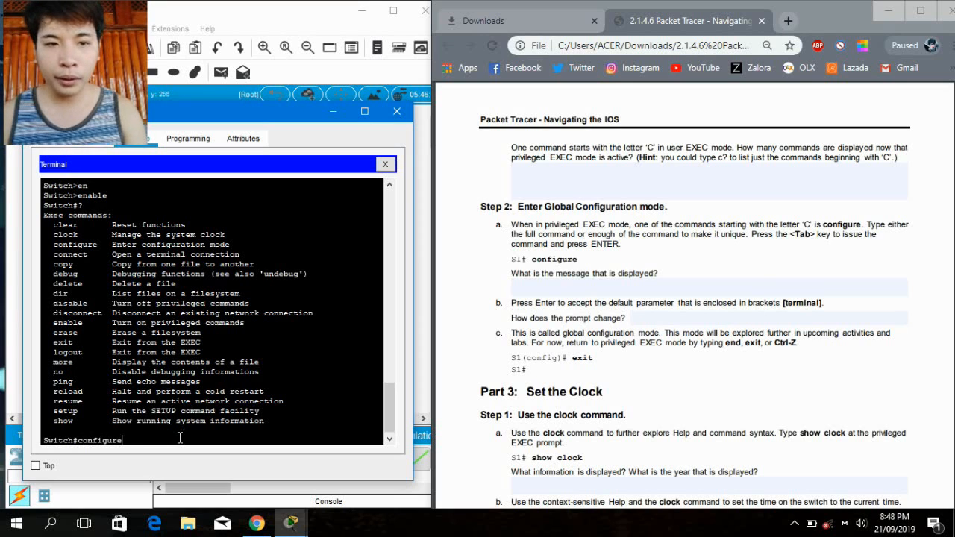
key("Return")
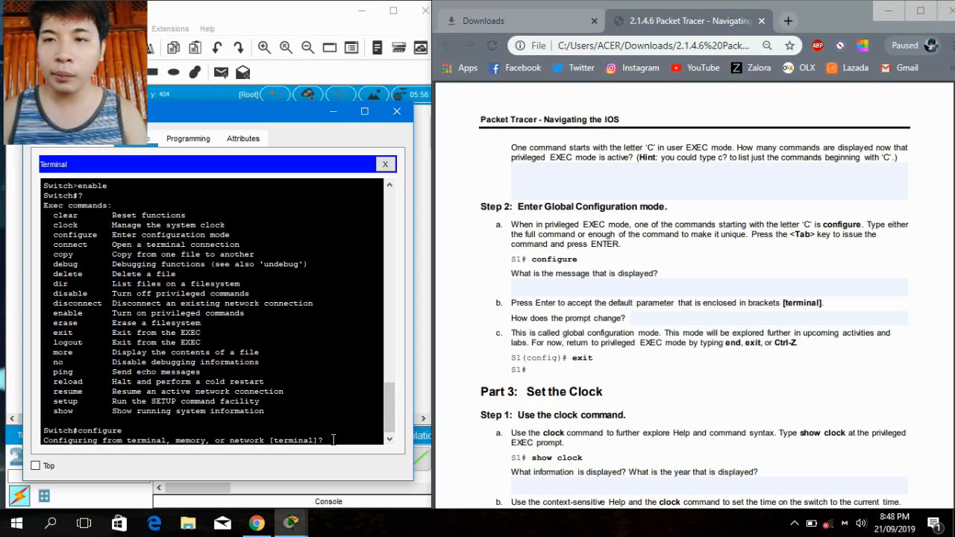
key("Return")
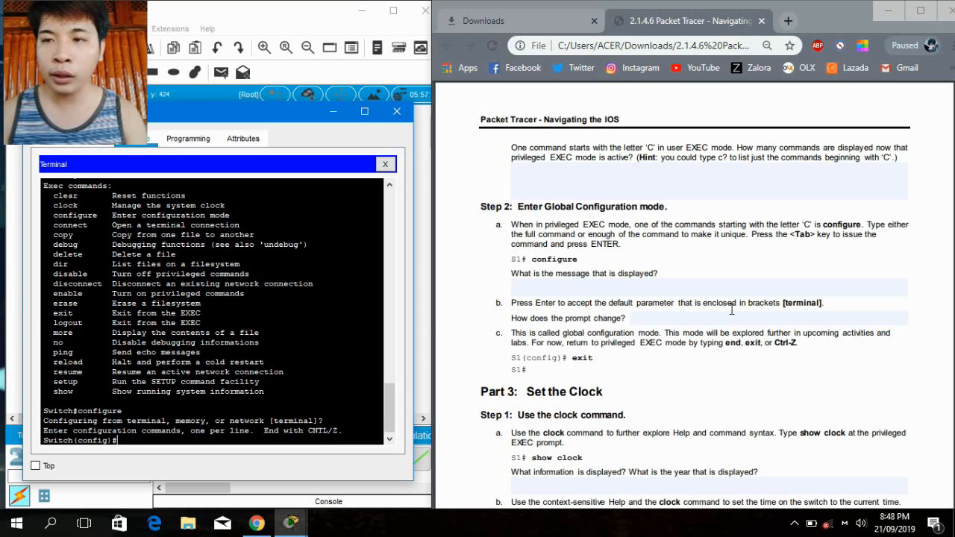
left_click(657, 320)
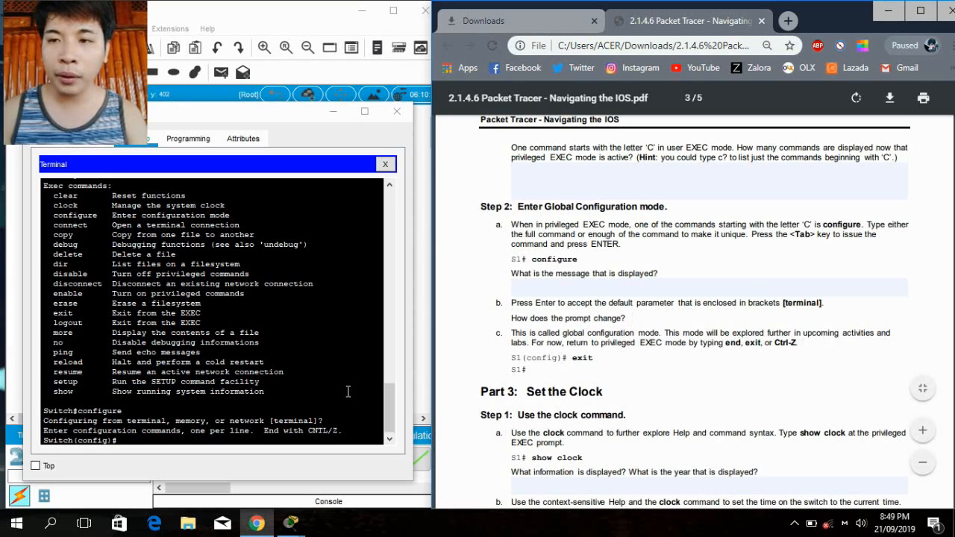
- Return the switch from global configuration mode to privileged EXEC mode with the exit command
left_click(163, 439)
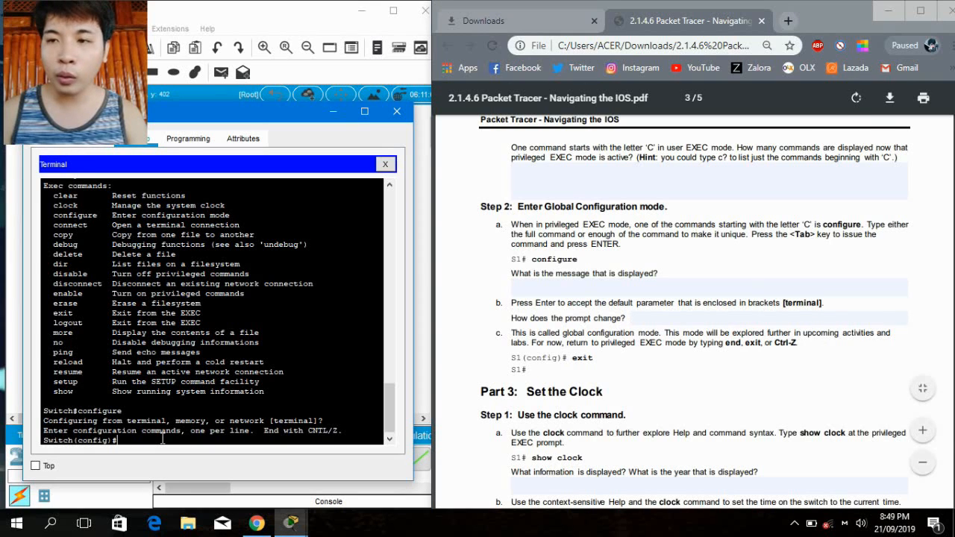
type("ex")
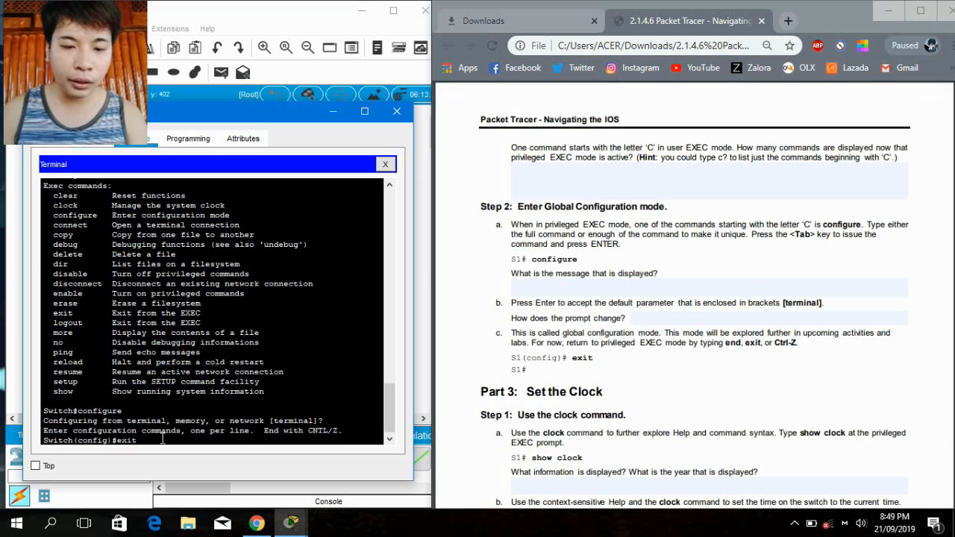
type("it")
key("Return")
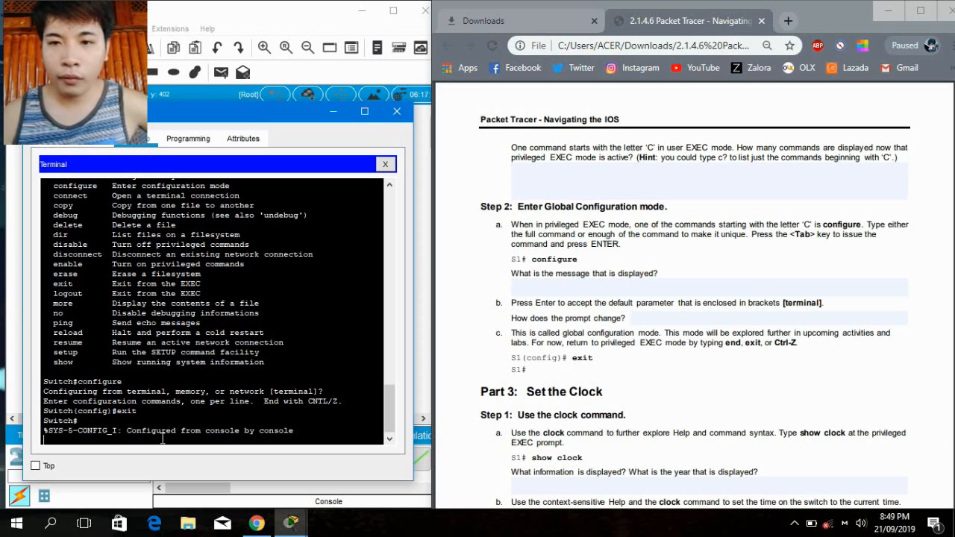
- Go to Part 3, Set the Clock, in the lab instructions and display the switch's time with show clock
left_click(646, 376)
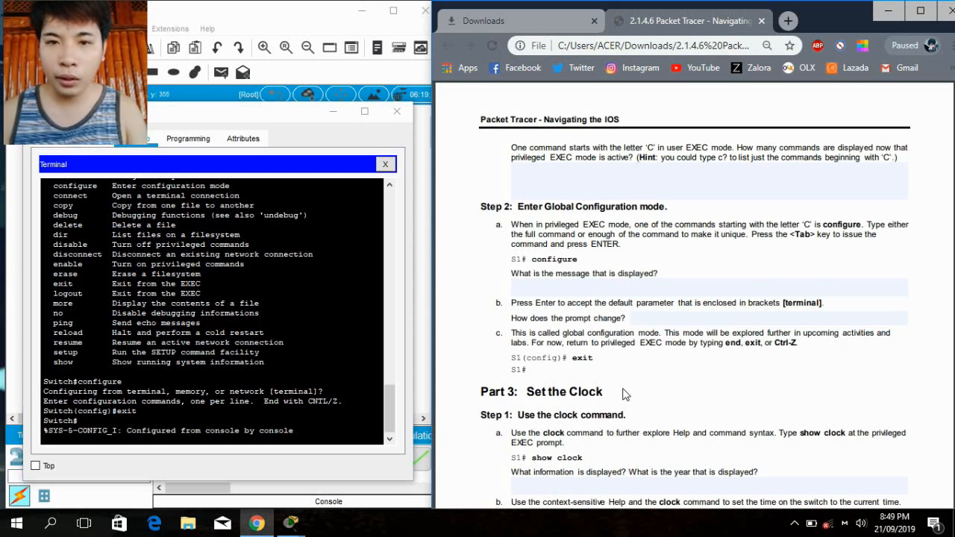
scroll(626, 395, "down", 4)
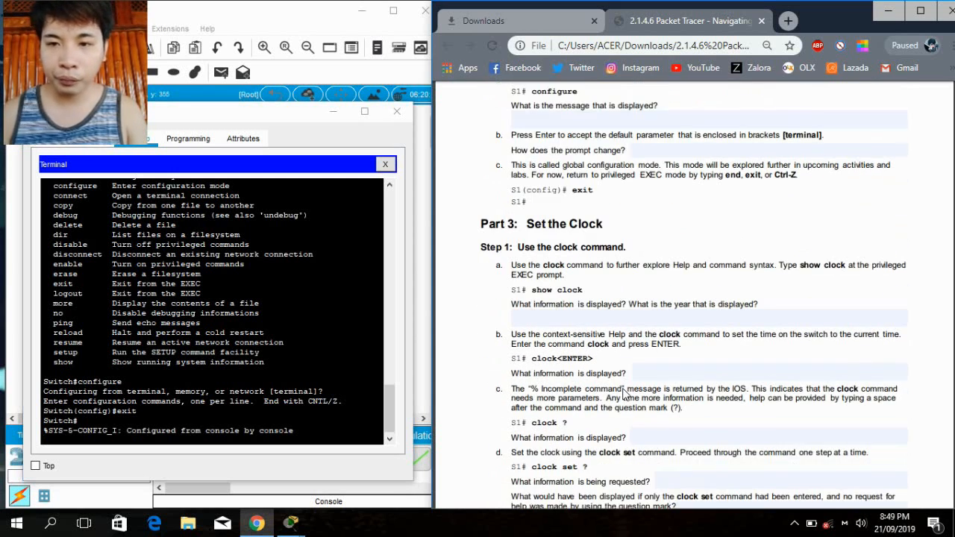
scroll(626, 395, "down", 2)
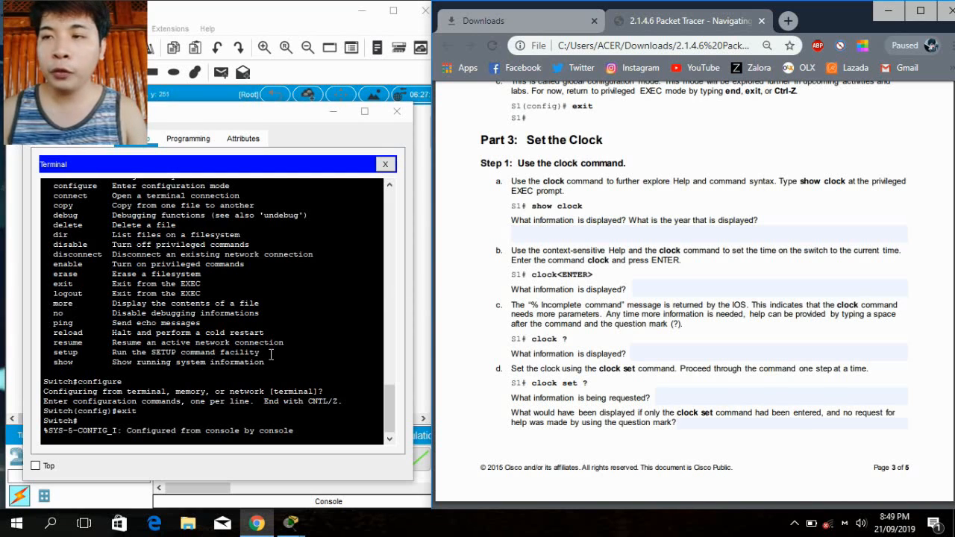
left_click(303, 430)
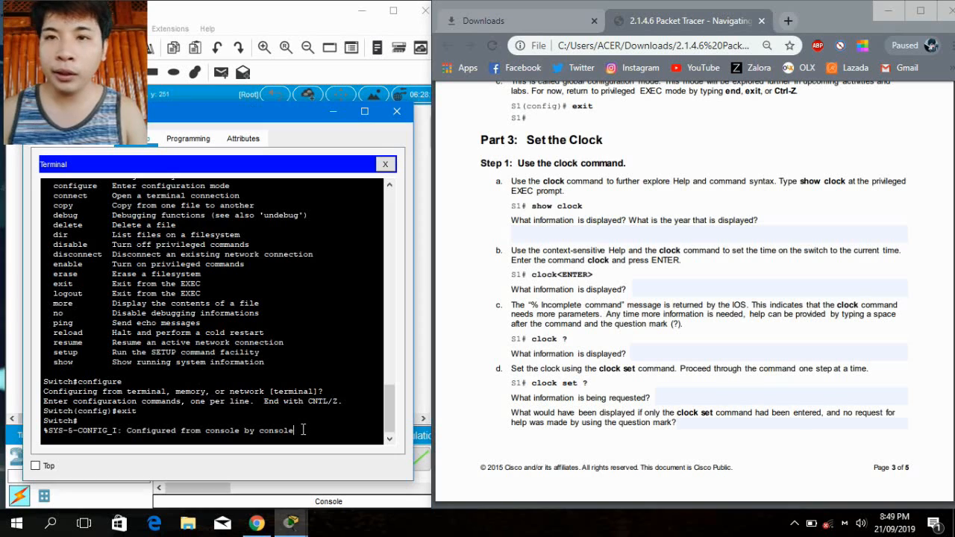
key("Return")
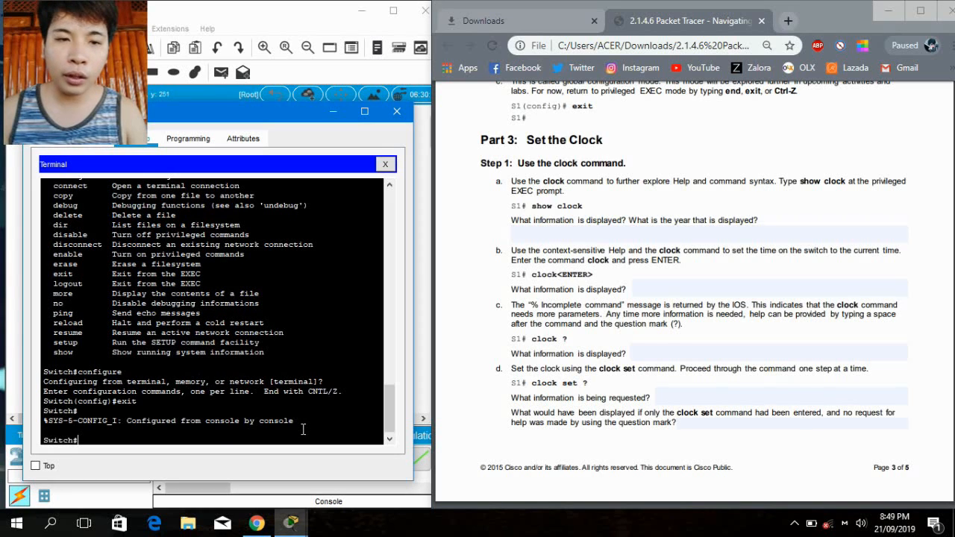
type("show")
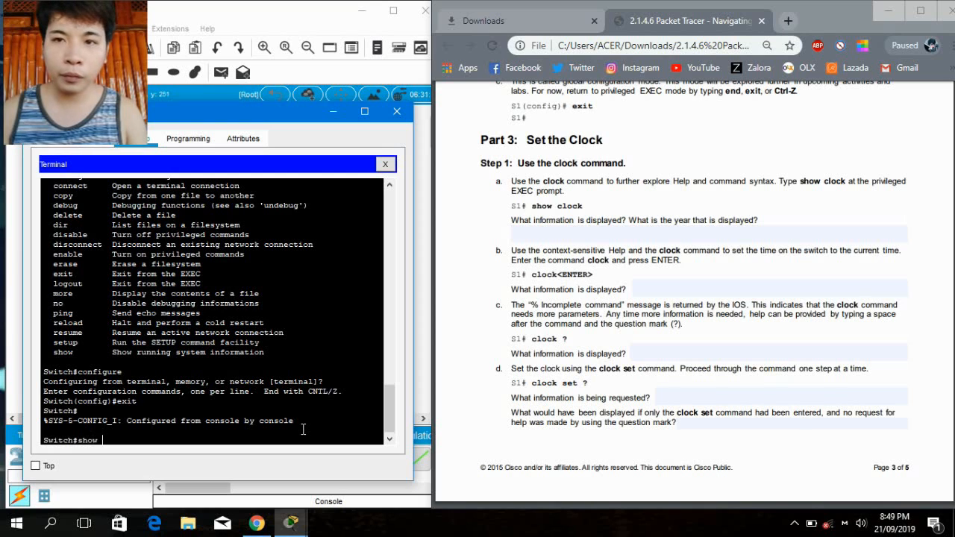
type(" cloc")
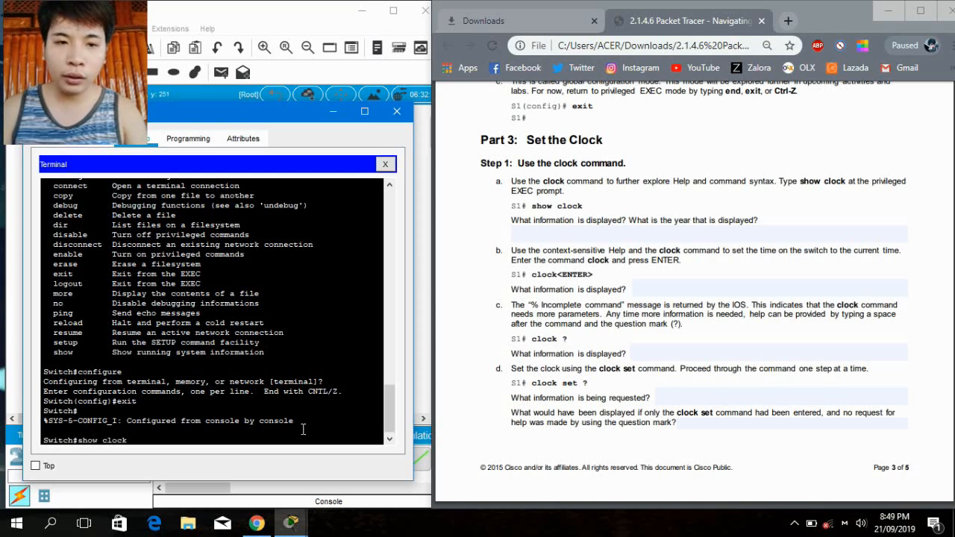
type("k")
key("Return")
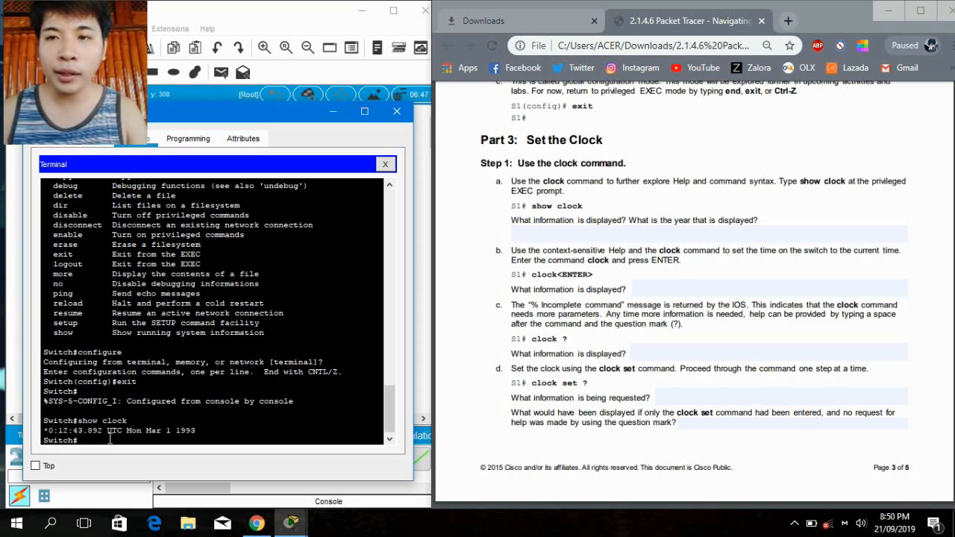
- Run the clock command without any parameters at the privileged EXEC prompt for Part 3, Step 1b
type("lock")
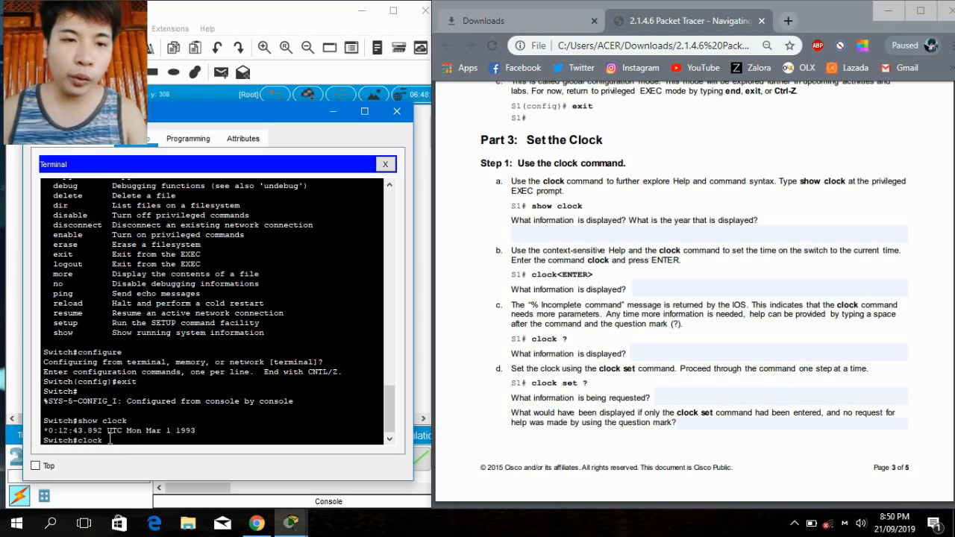
key("Return")
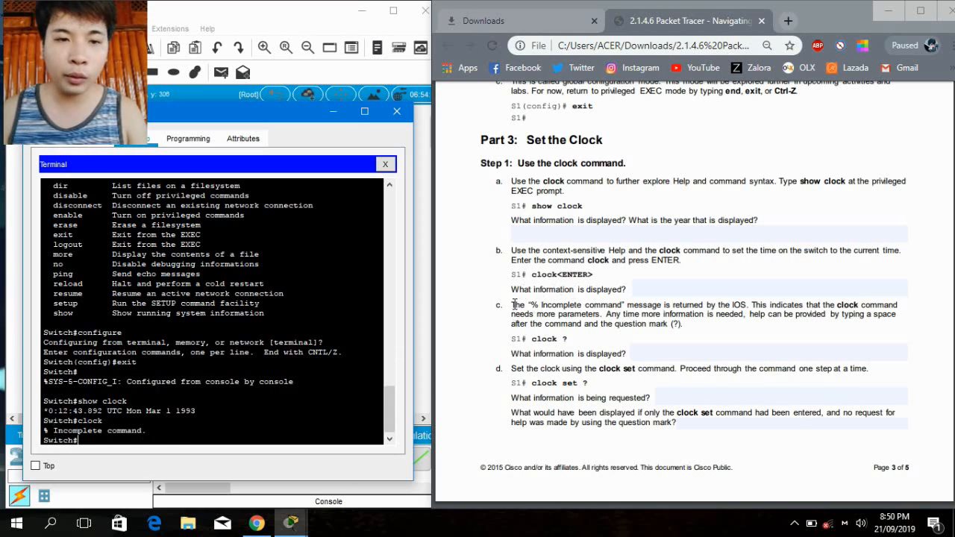
- Read Part 3, Step 1c and request context-sensitive help for the switch's clock command with clock ?
left_click_drag(532, 305, 624, 304)
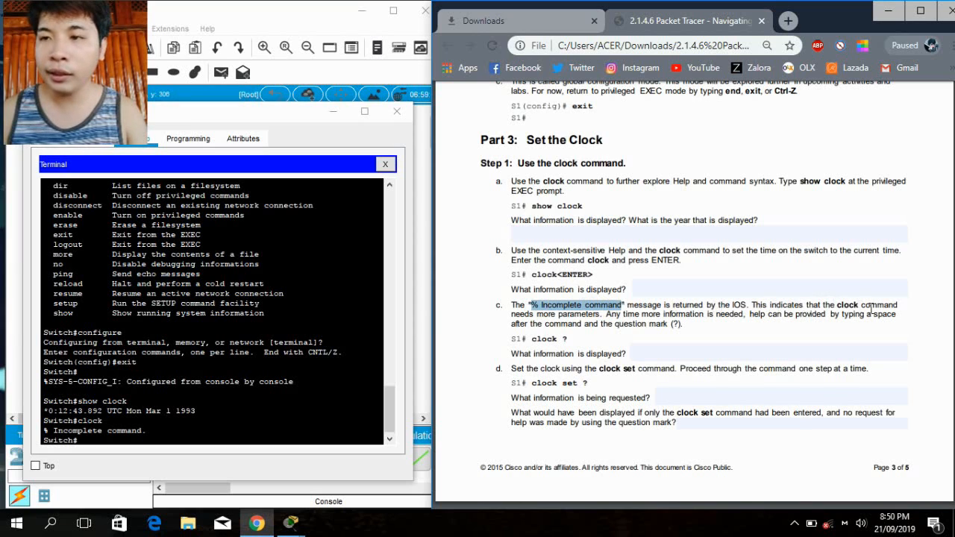
left_click(619, 330)
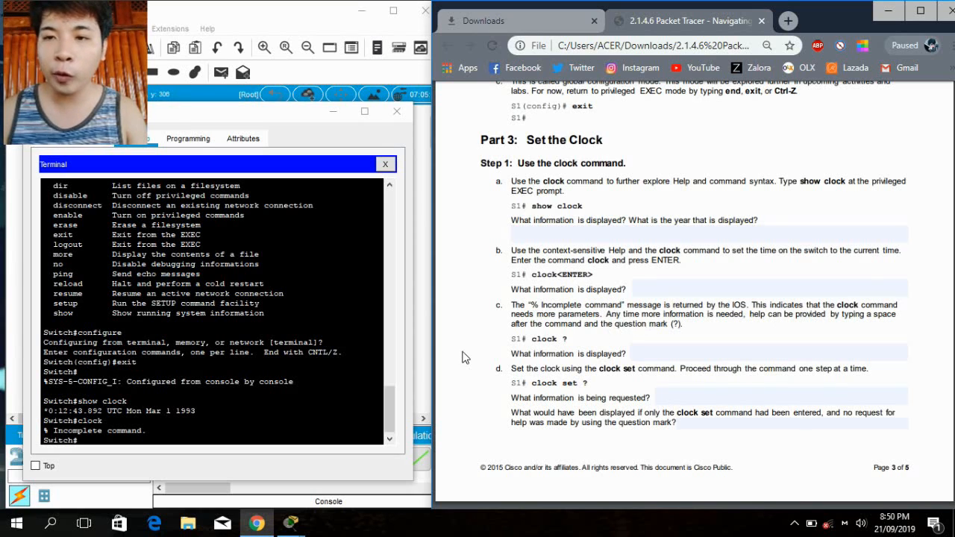
left_click(97, 440)
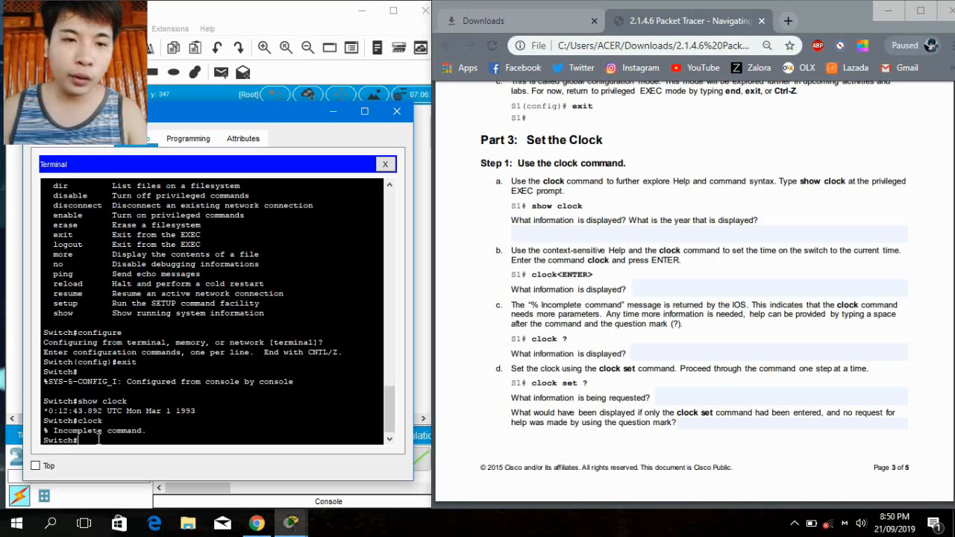
type("clock ")
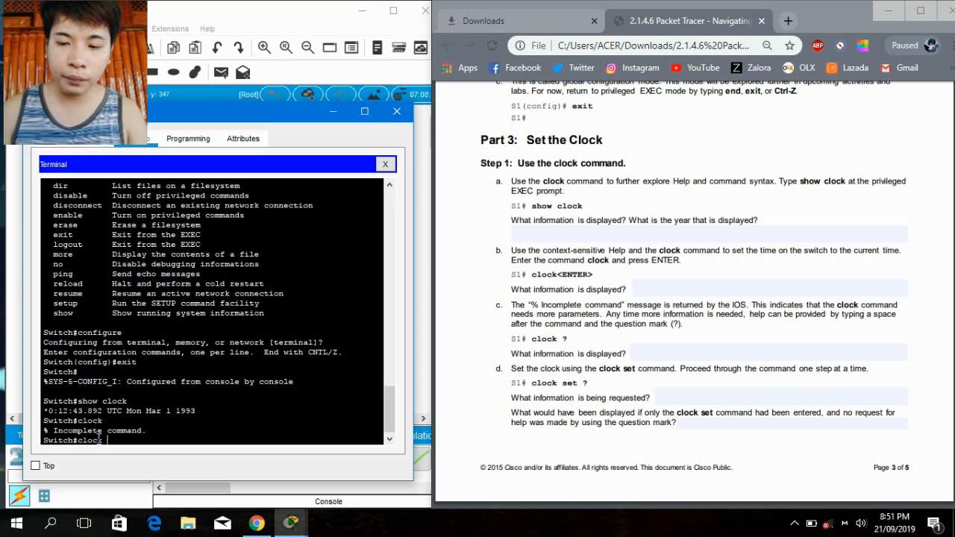
type("?")
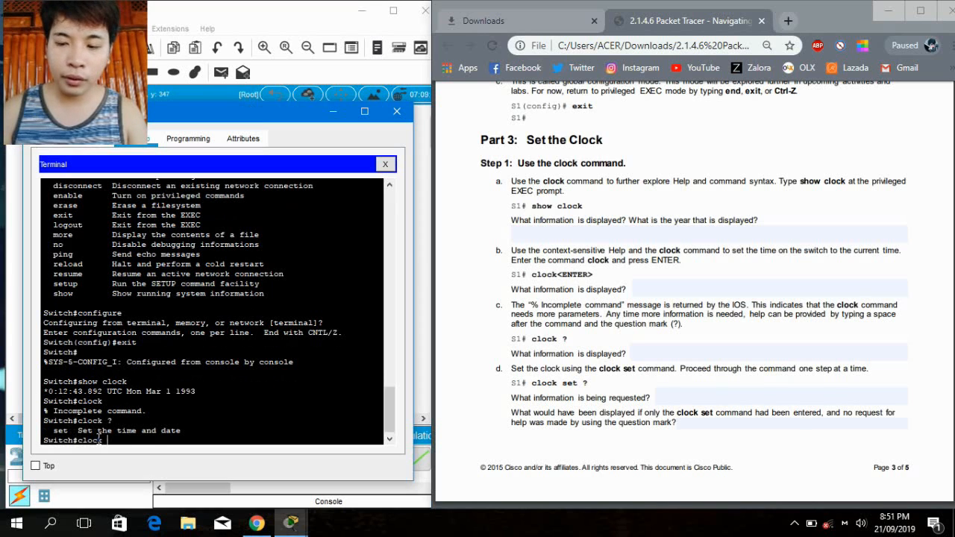
- Extend the command for Step 1d to clock set ? and highlight the description of the requested parameter in the help output
left_click(598, 368)
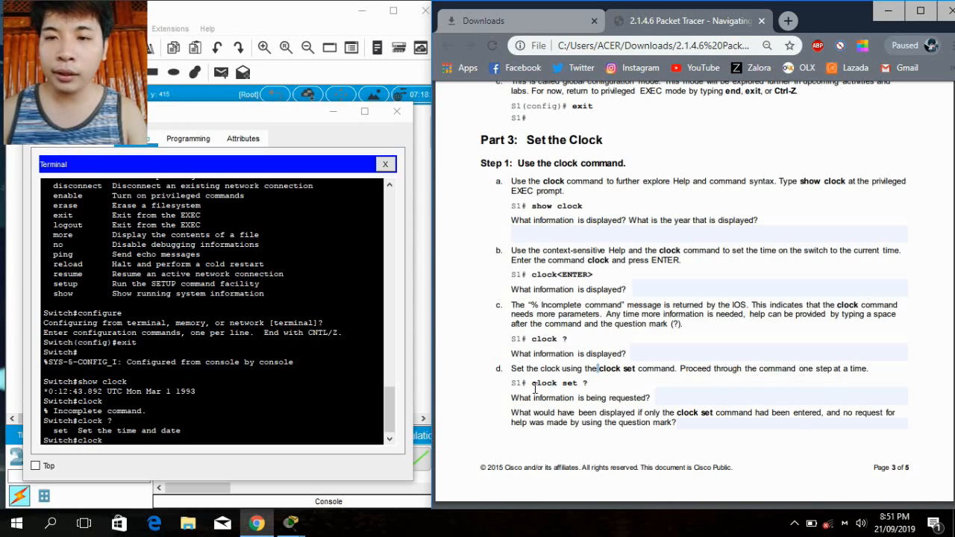
left_click(111, 440)
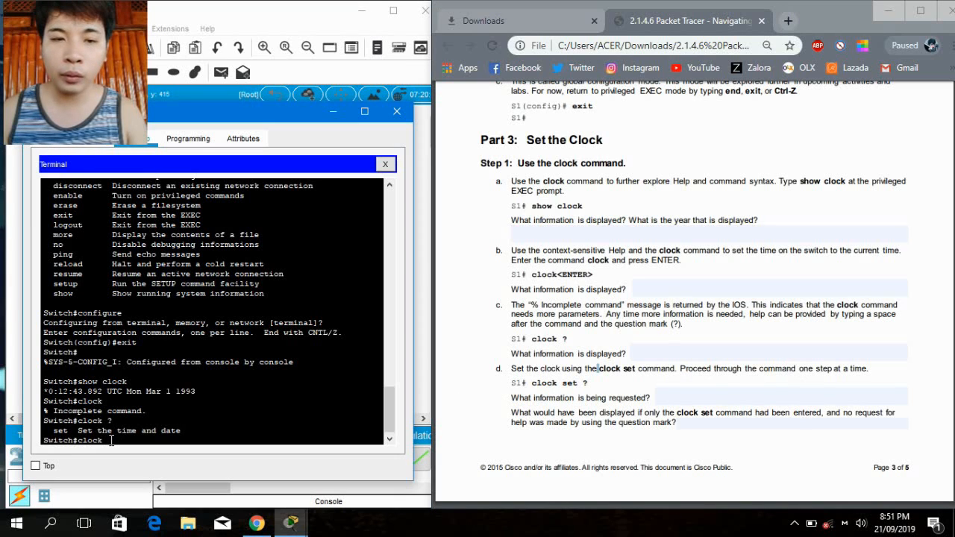
type("set ")
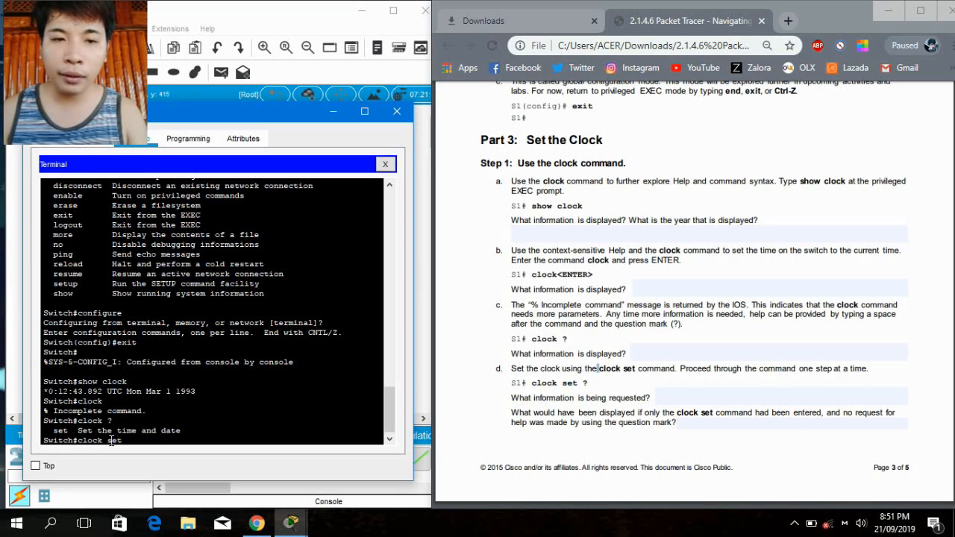
type("?")
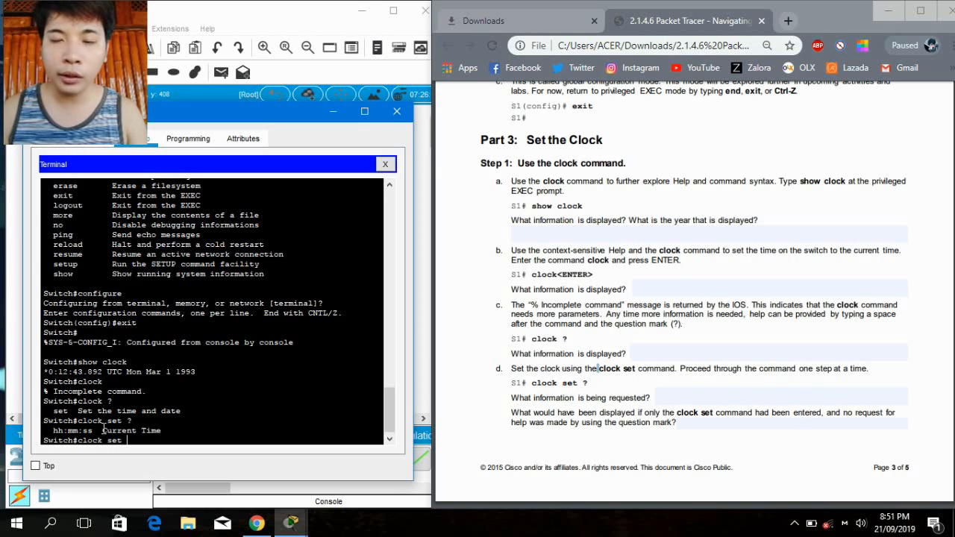
left_click_drag(104, 430, 166, 432)
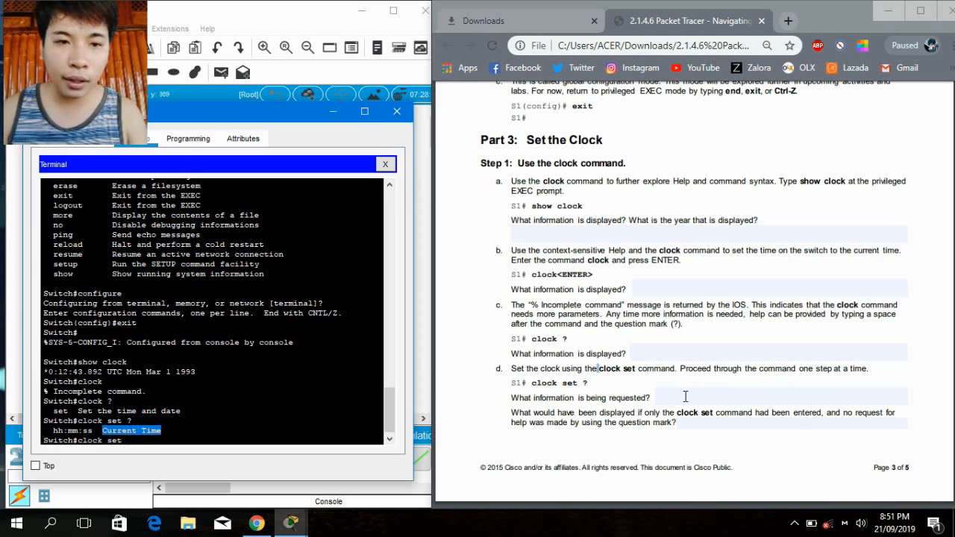
left_click(685, 396)
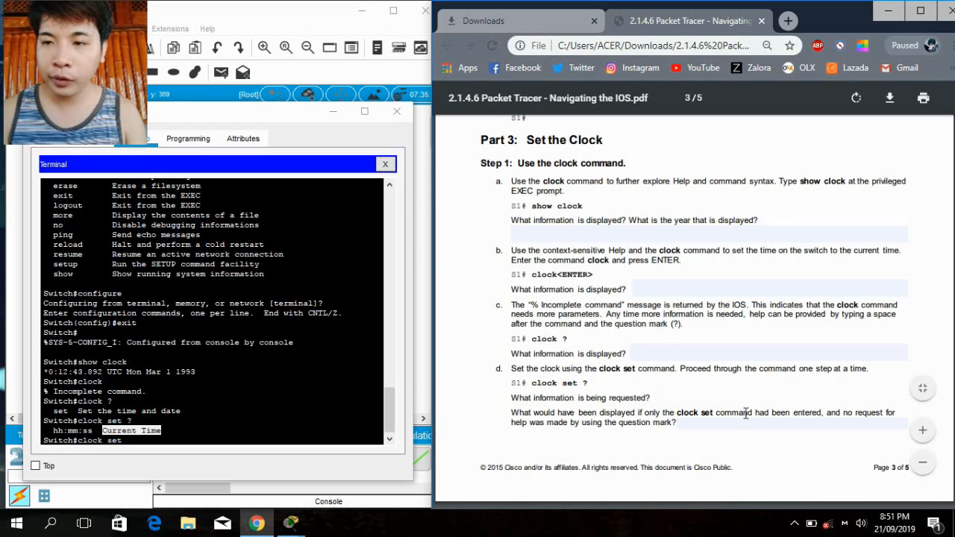
left_click(722, 423)
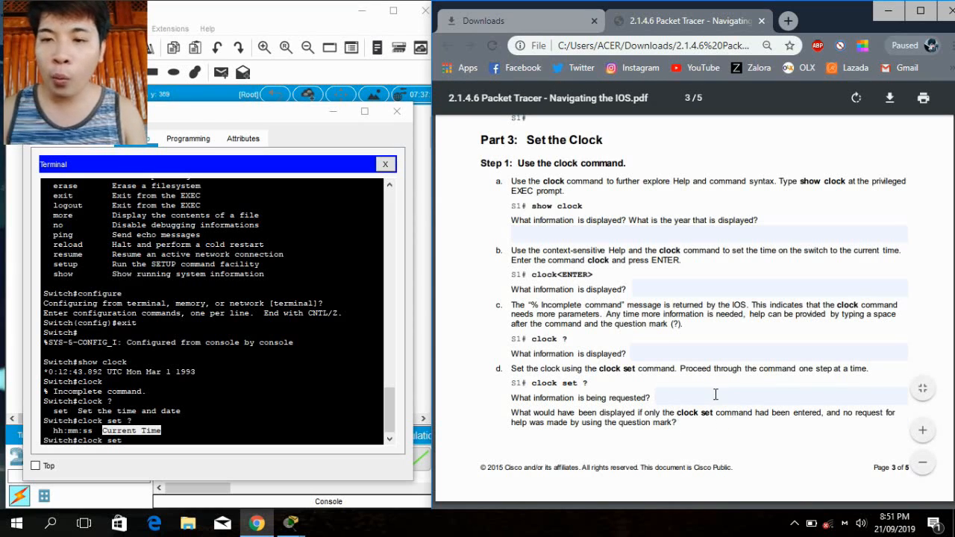
left_click(715, 394)
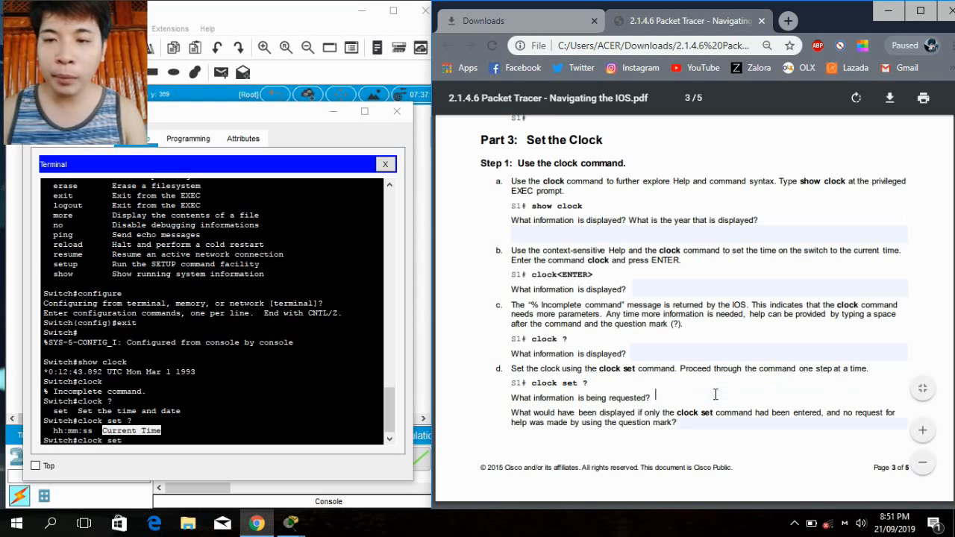
left_click(848, 348)
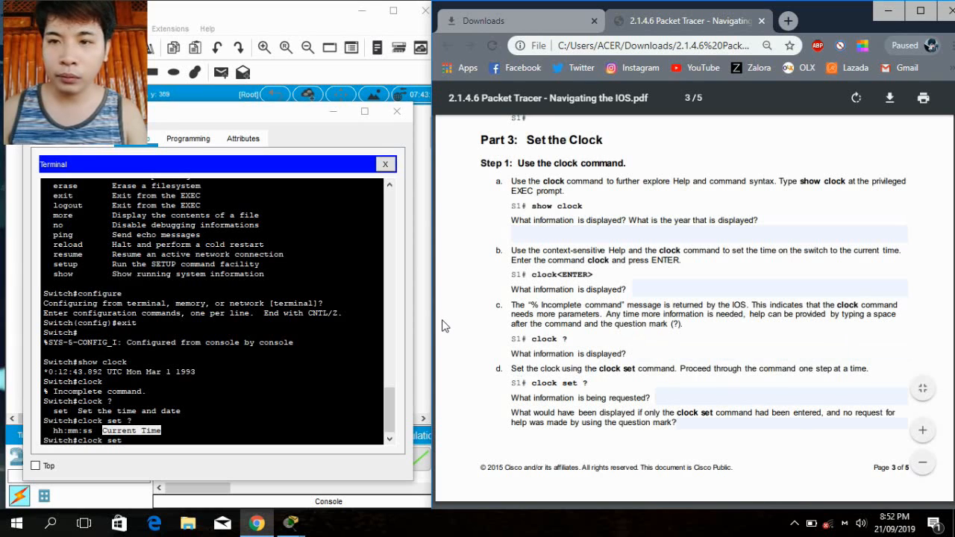
left_click(479, 335)
- Go to Step 1e in the lab instructions and request the remaining parameters with clock set 15:00:00 ?
scroll(479, 335, "down", 5)
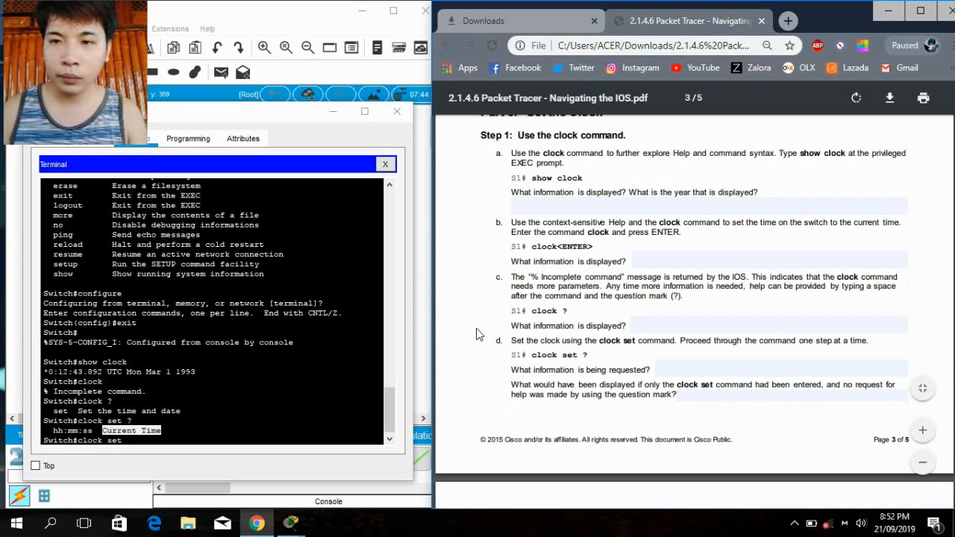
scroll(479, 335, "down", 4)
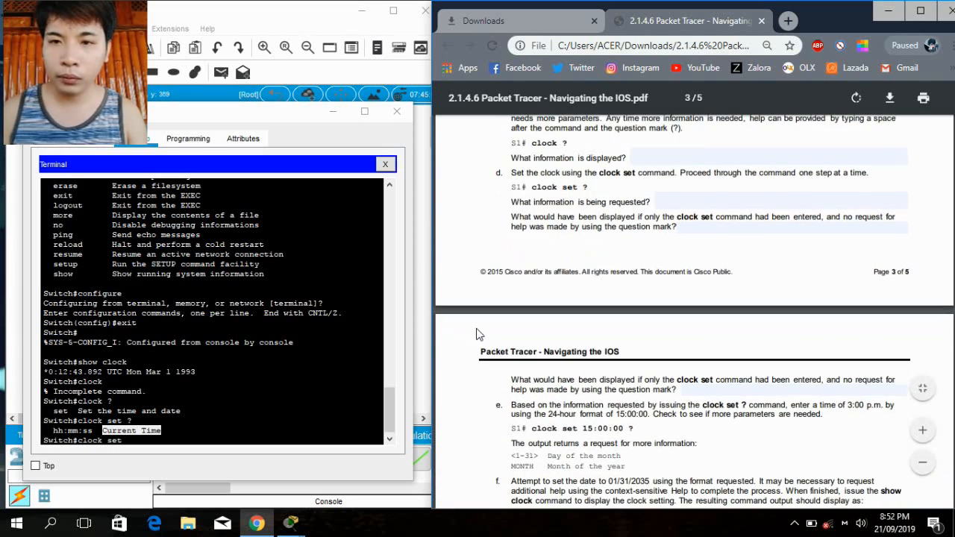
scroll(479, 335, "down", 3)
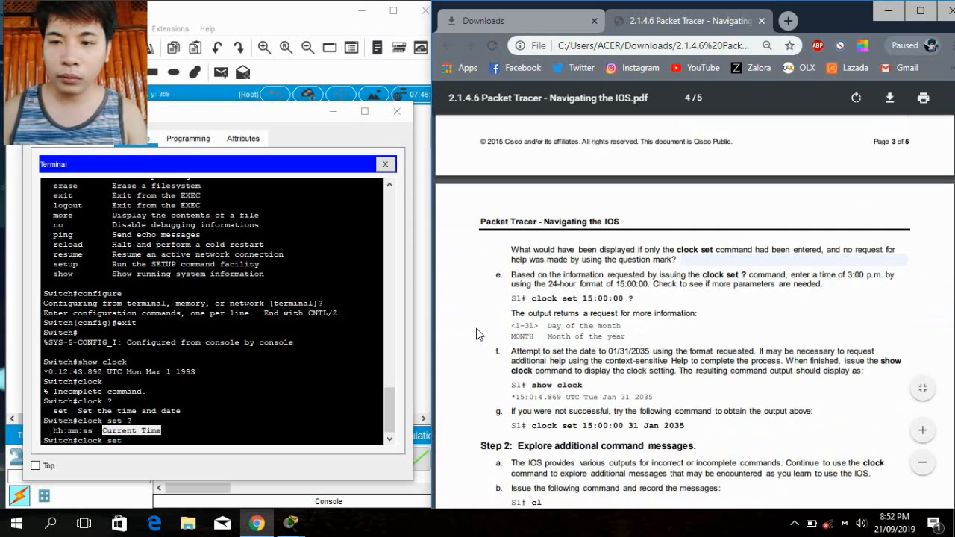
scroll(479, 335, "down", 1)
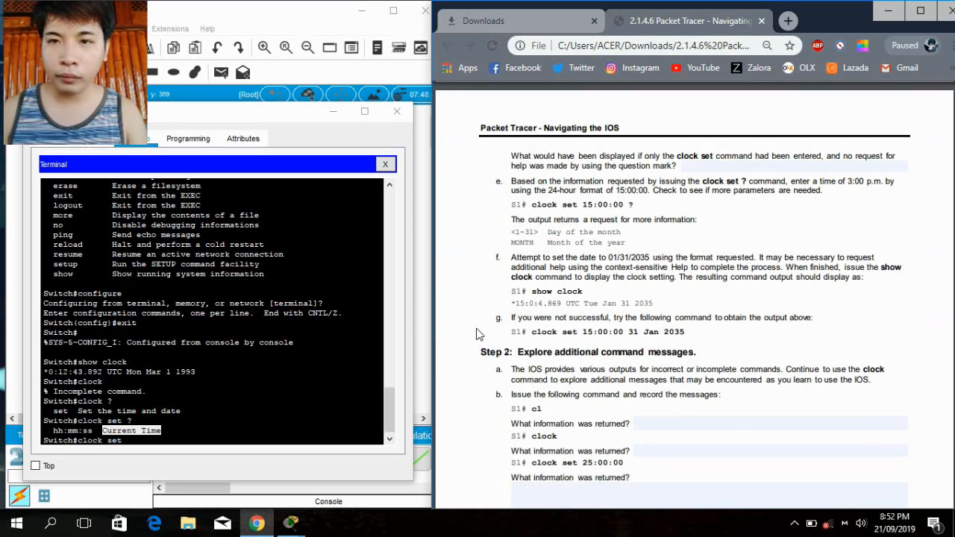
scroll(479, 335, "down", 1)
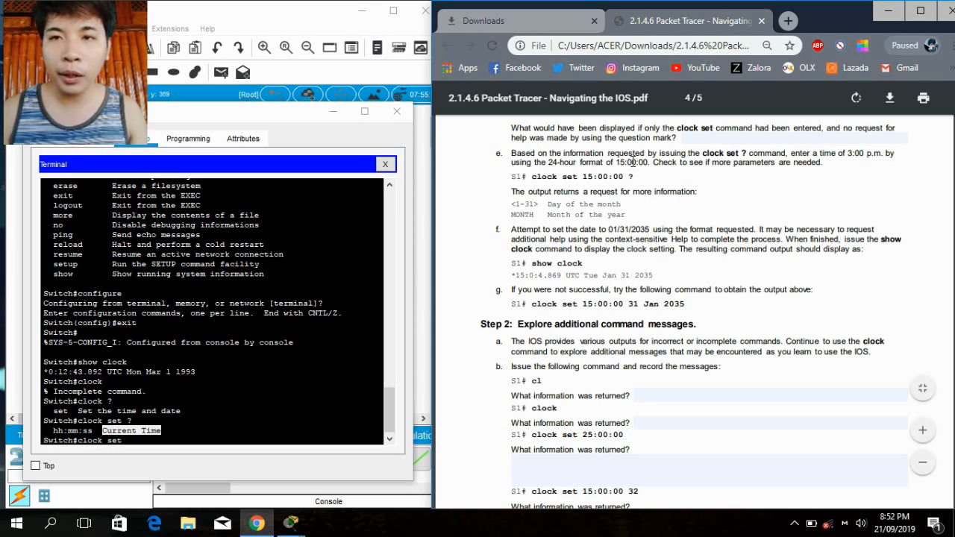
left_click(143, 439)
type("15:")
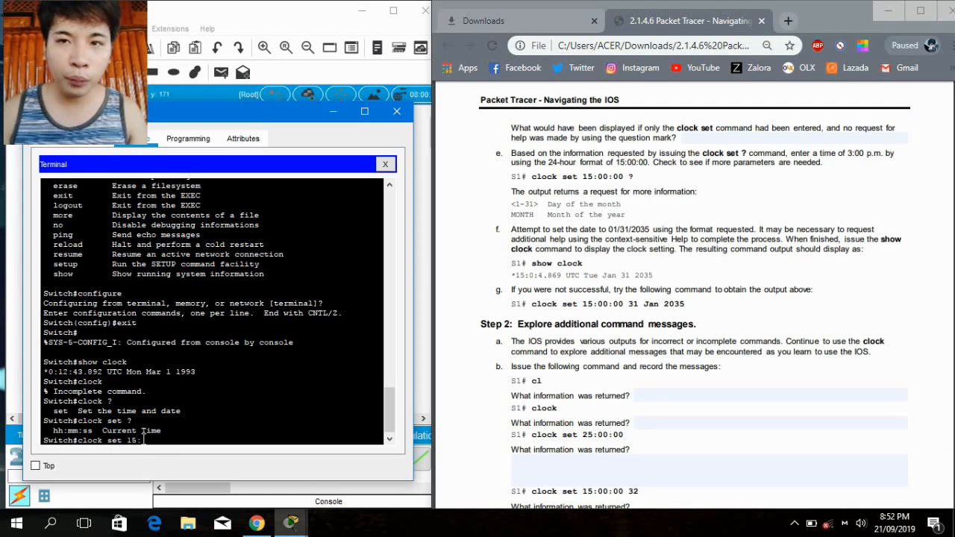
type("00")
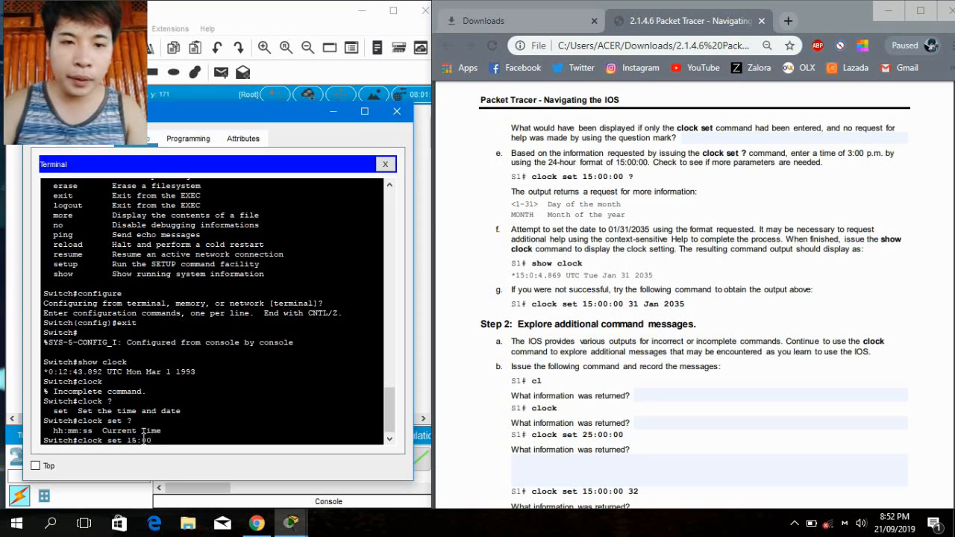
type(":00")
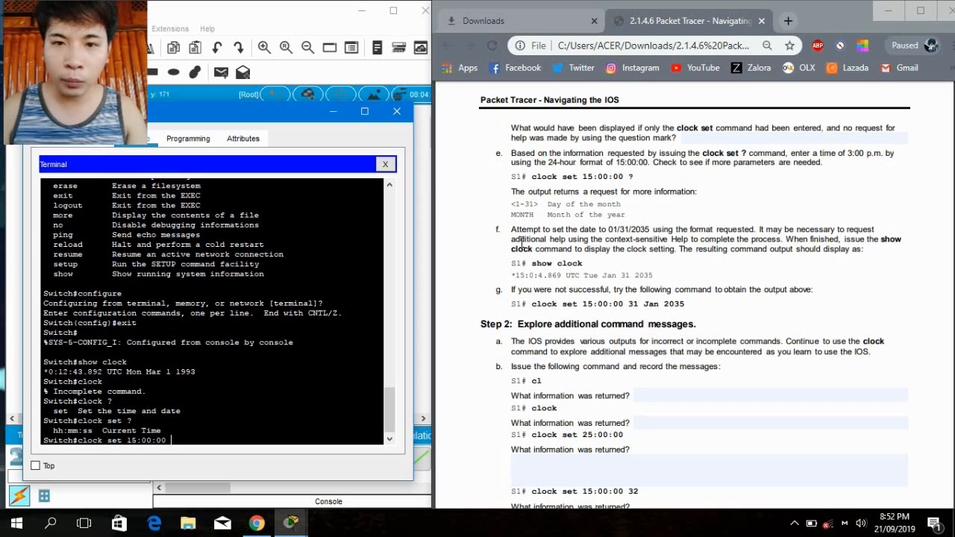
type("?")
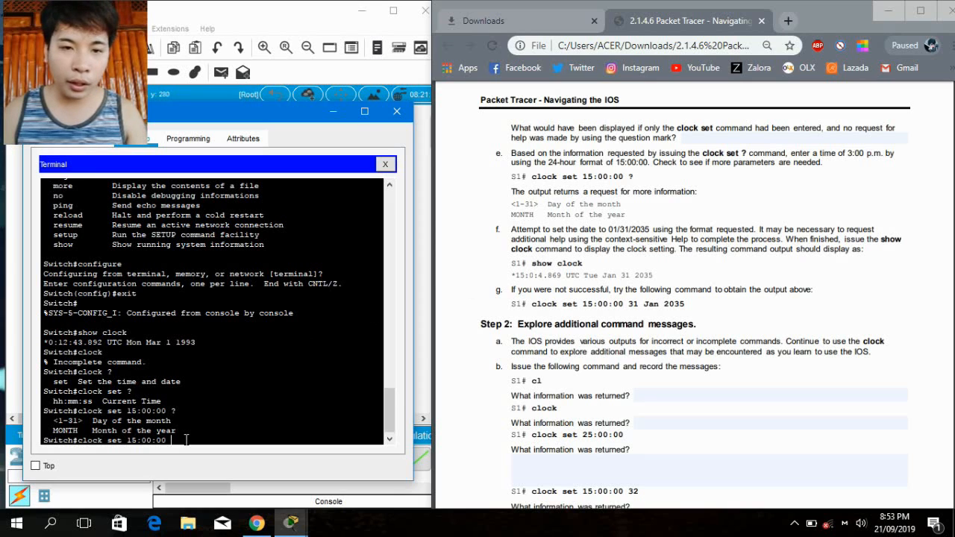
- Add the date 31 Jan to the clock set 15:00:00 command and request help for the next parameter
type("31")
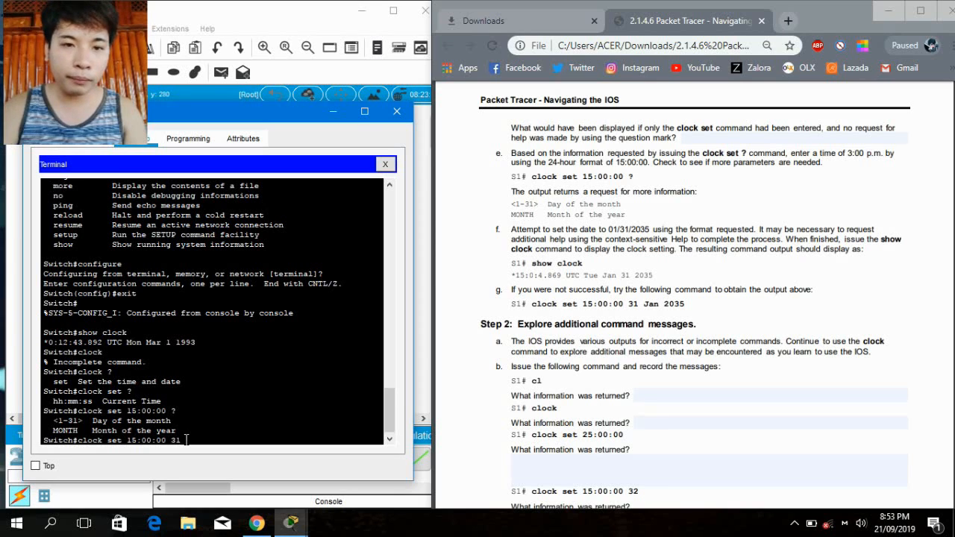
type(" Ja")
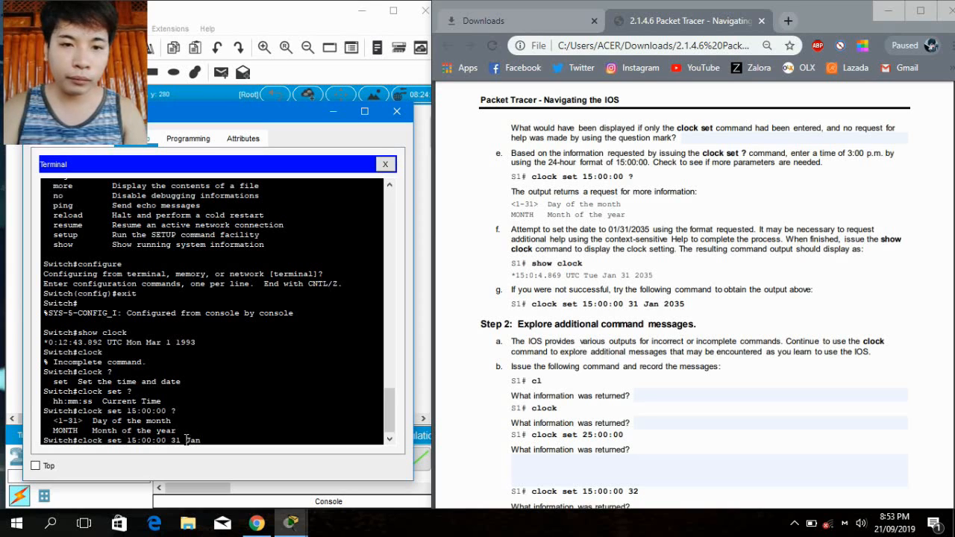
type("n ")
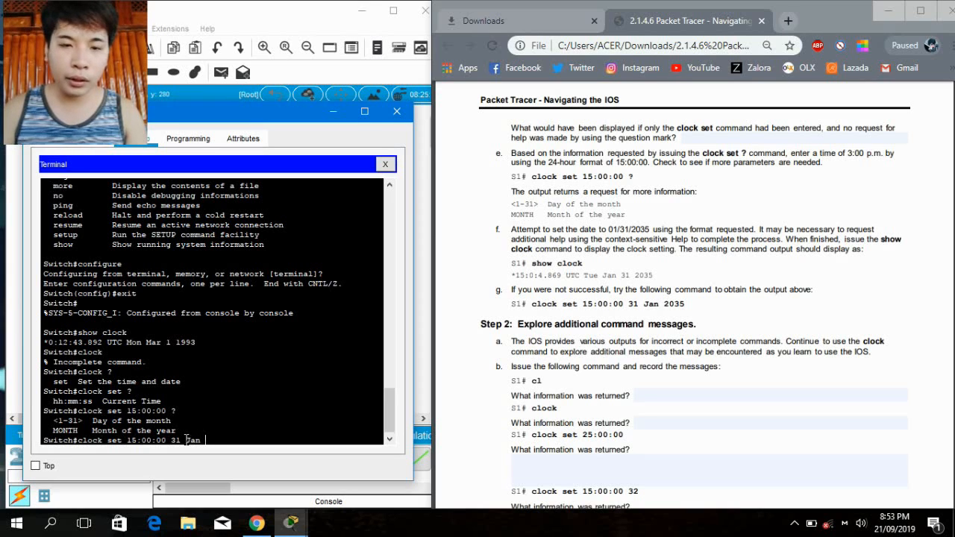
type("?")
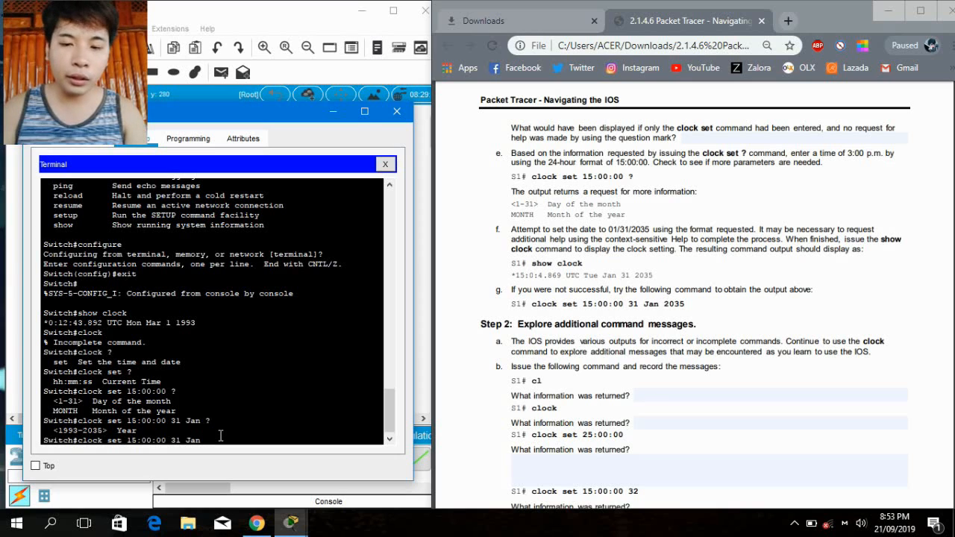
- Complete the clock set command with the year 2035 and run it to set the switch's clock
type("0")
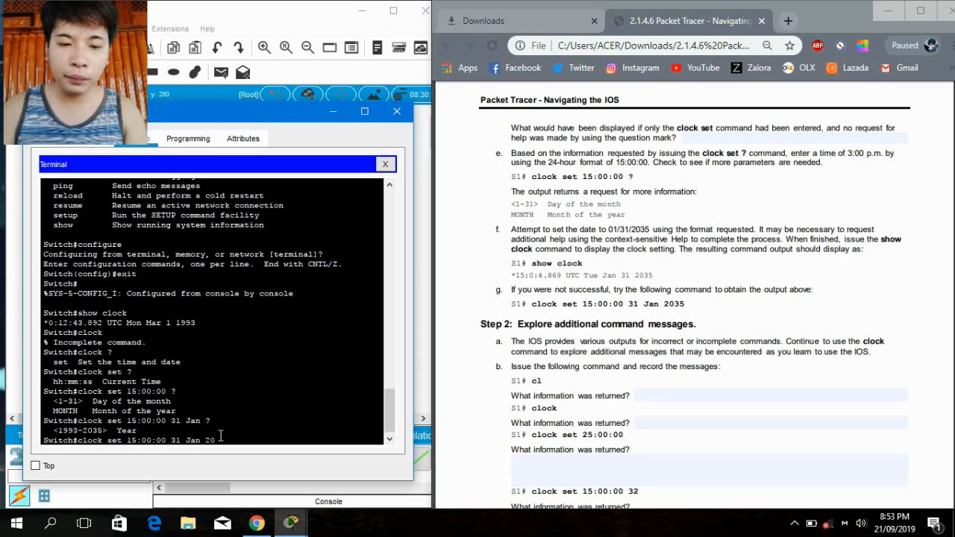
type("35")
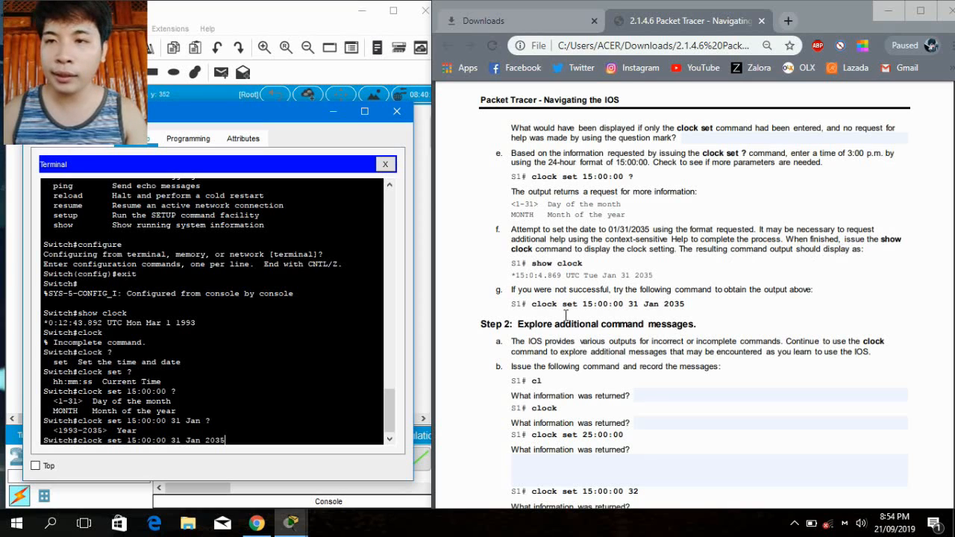
key("Return")
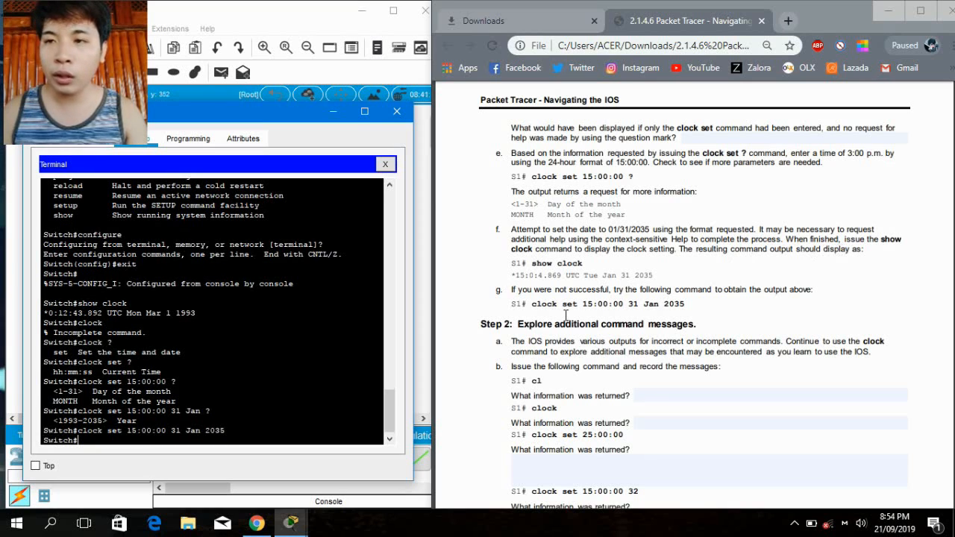
- Display the switch's new time and date with show clock
type("sh")
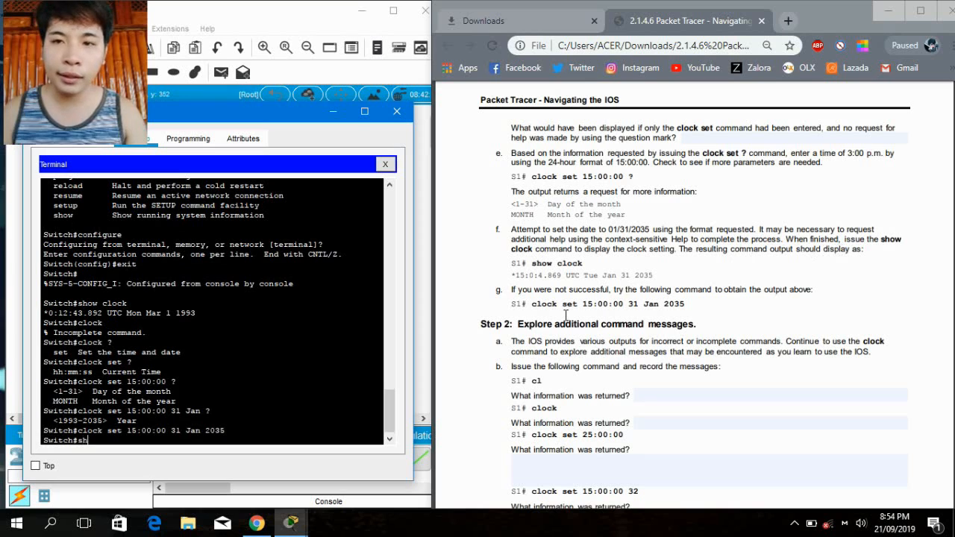
type("ow cloc")
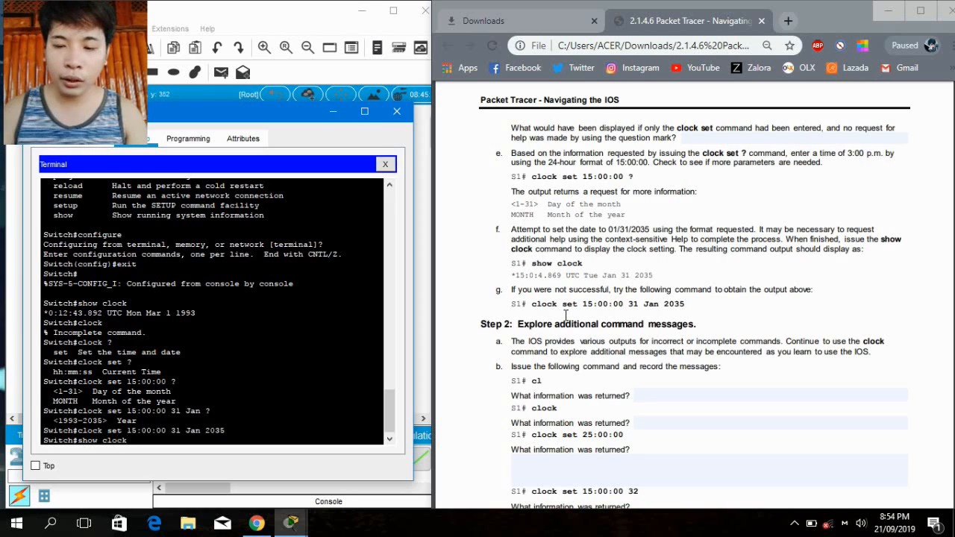
type("k")
key("Return")
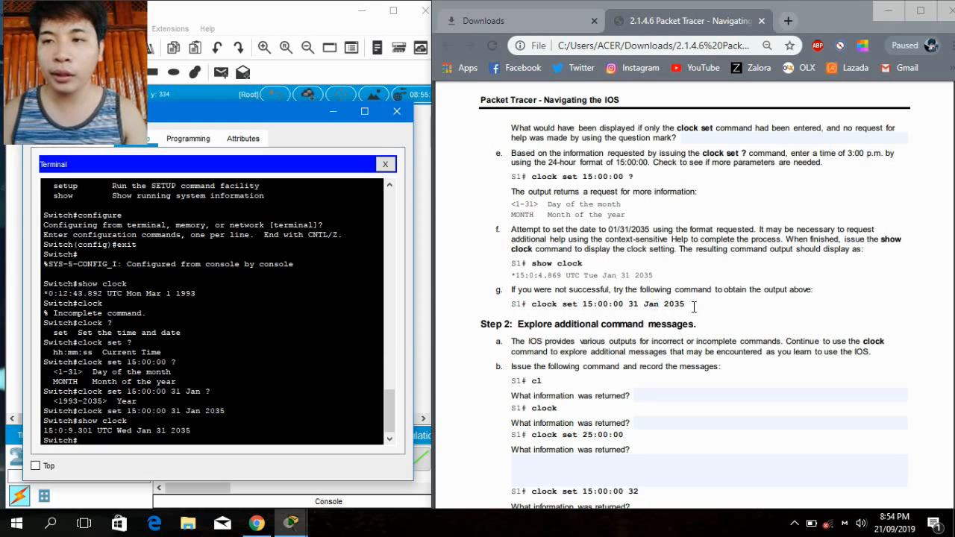
- Go to Step 2 in the lab instructions and run the abbreviated command cl at the switch prompt to test its message
left_click(776, 291)
scroll(776, 291, "down", 3)
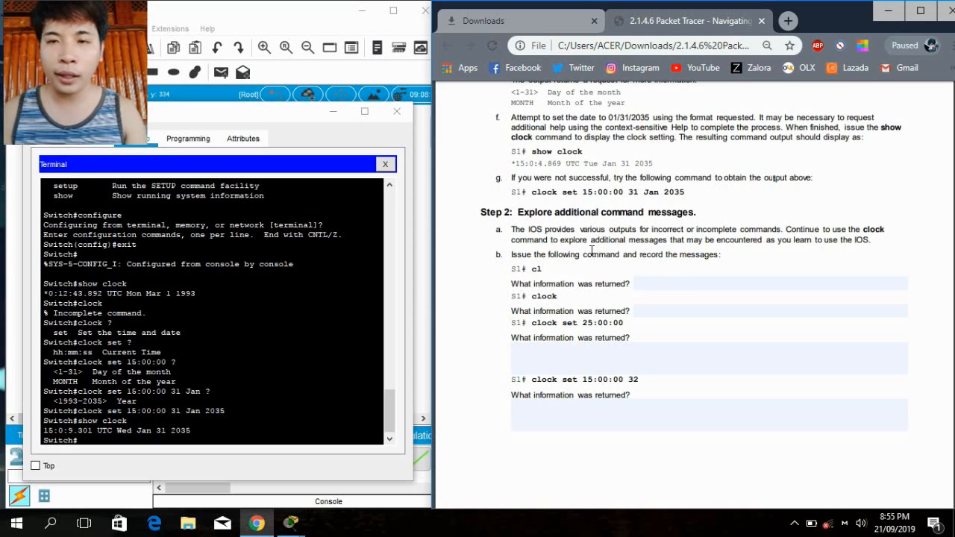
left_click(123, 441)
type("c")
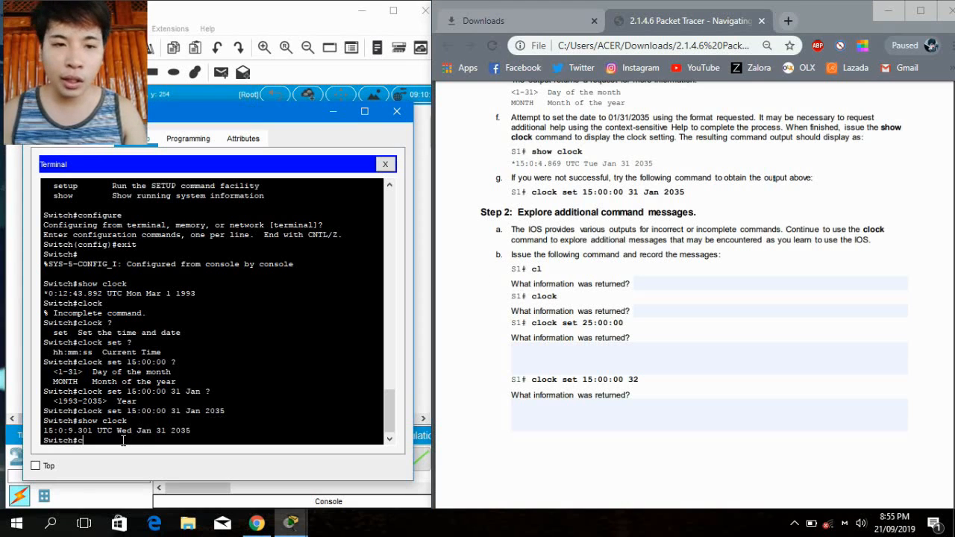
type("l")
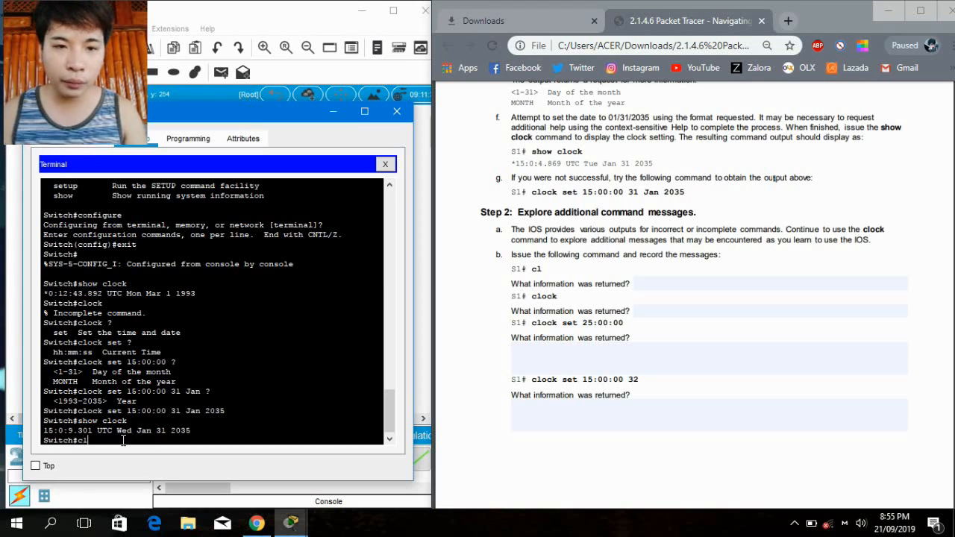
key("Return")
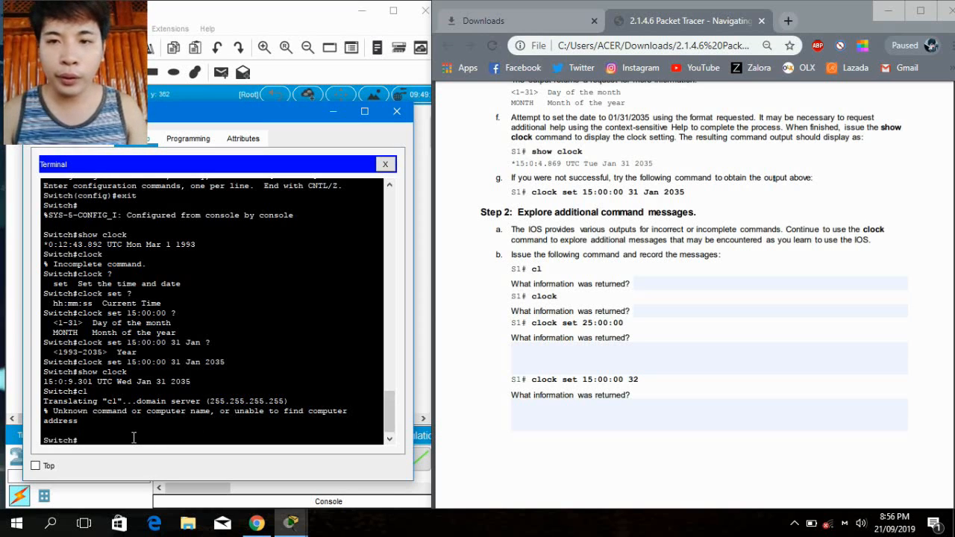
- Run the clock command without any parameters at the switch prompt to test its message
type("clo")
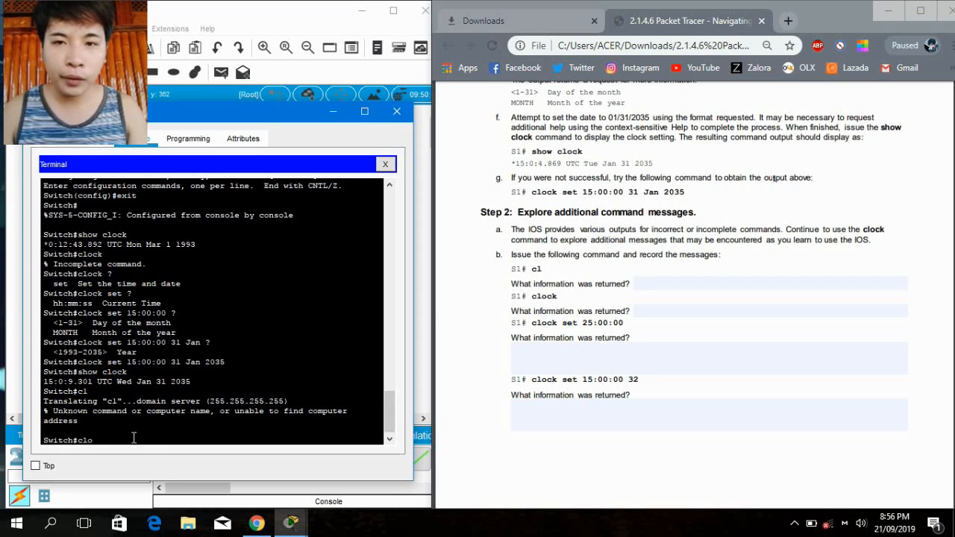
type("ck")
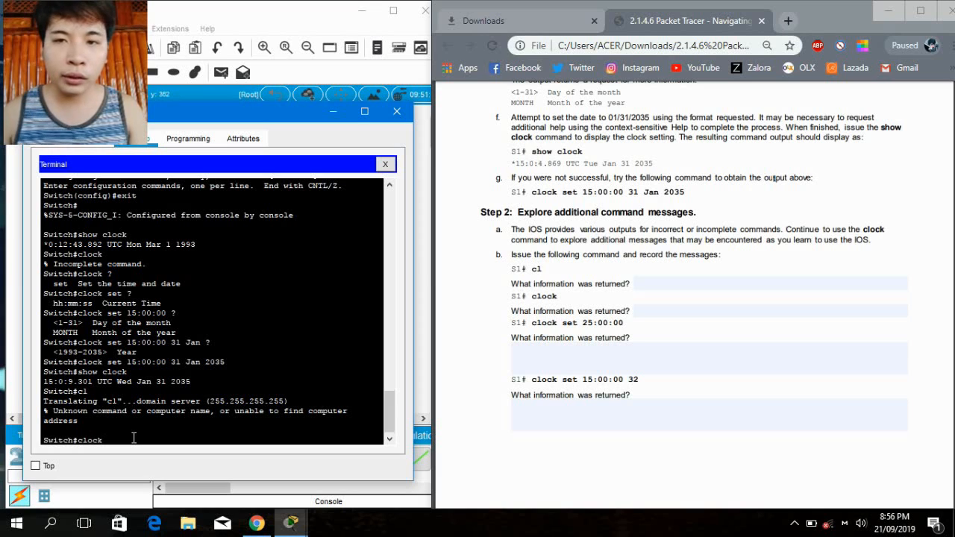
key("Return")
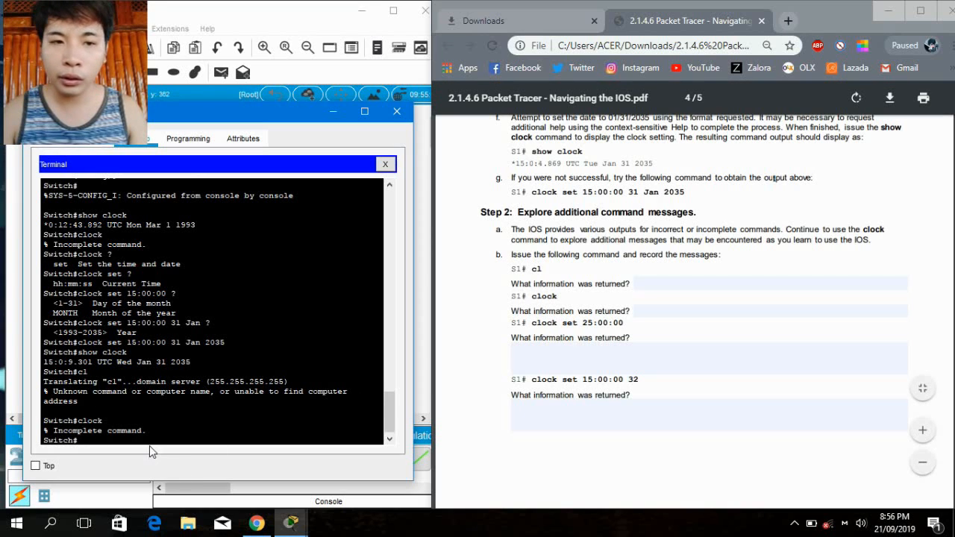
- Run clock set 25:00:00 on the switch to test the message for an out-of-range hour
type("cl")
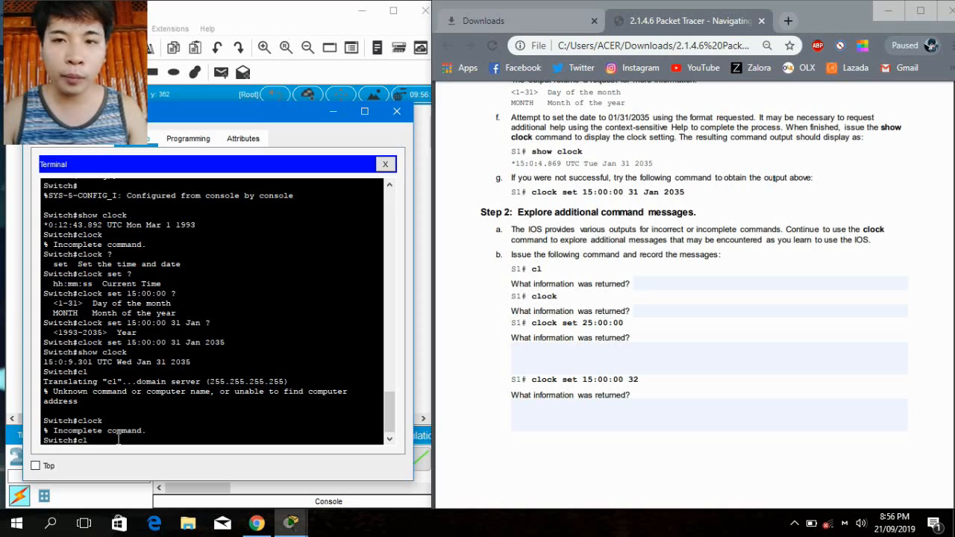
type("ock se")
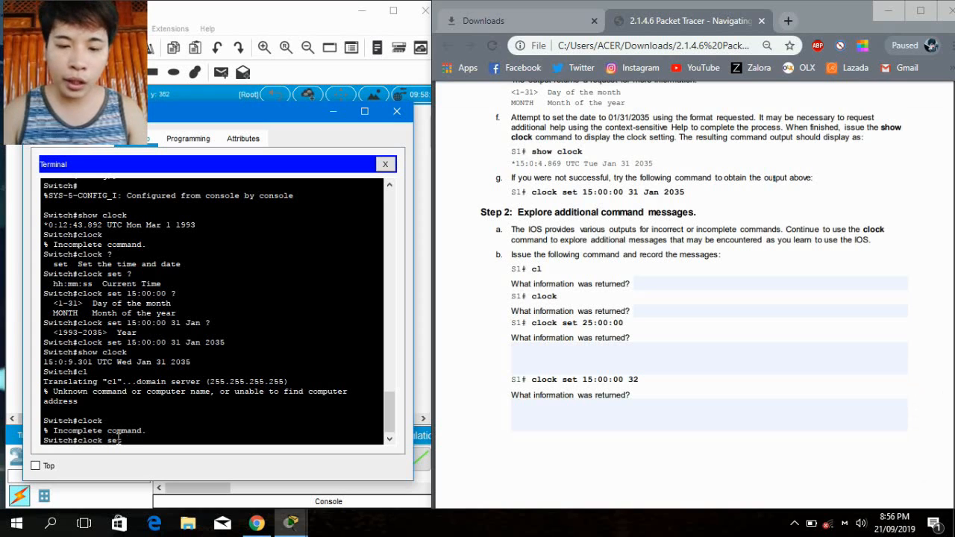
type("t 25")
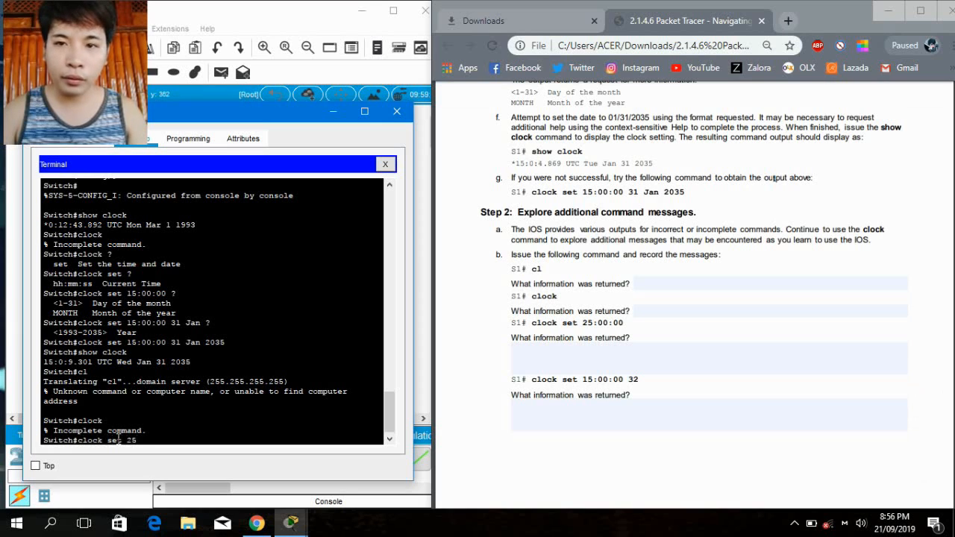
type(":00")
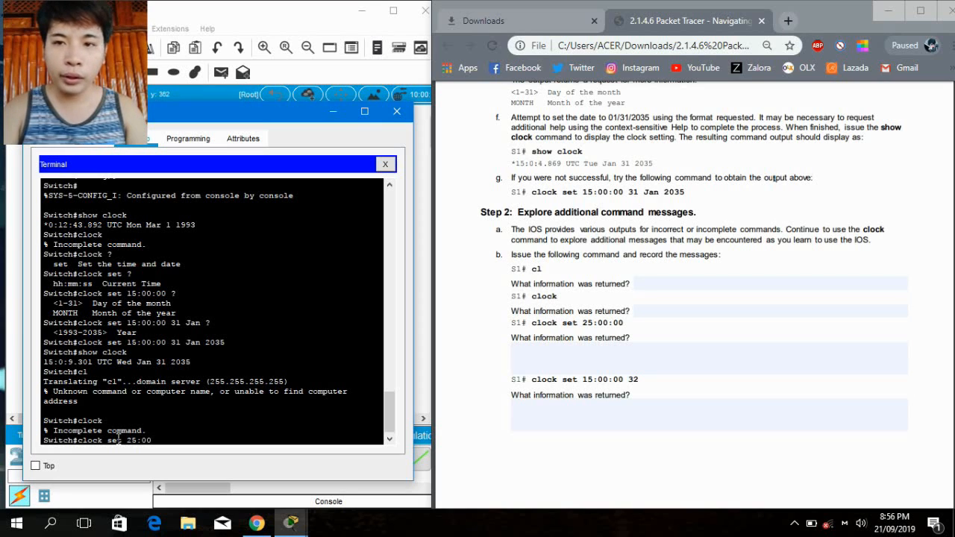
type(":00")
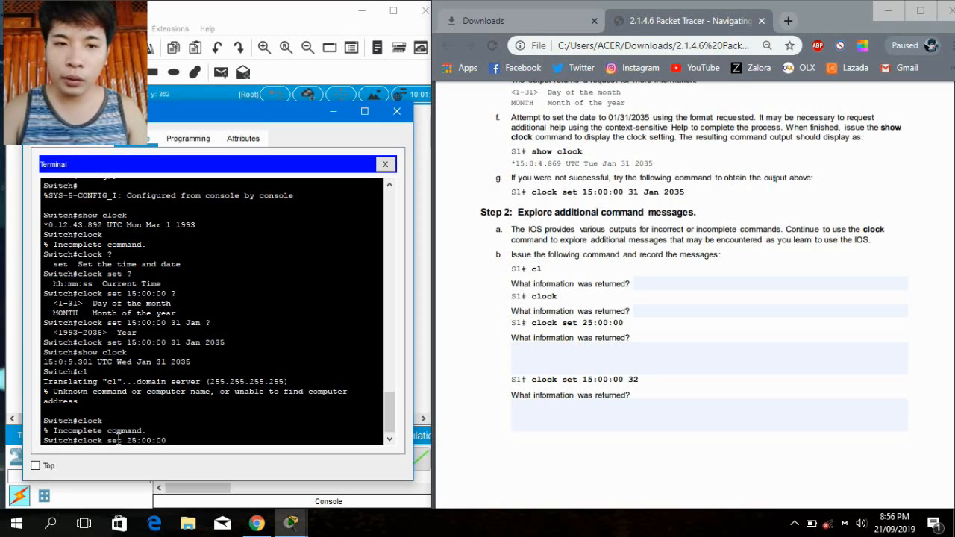
key("Return")
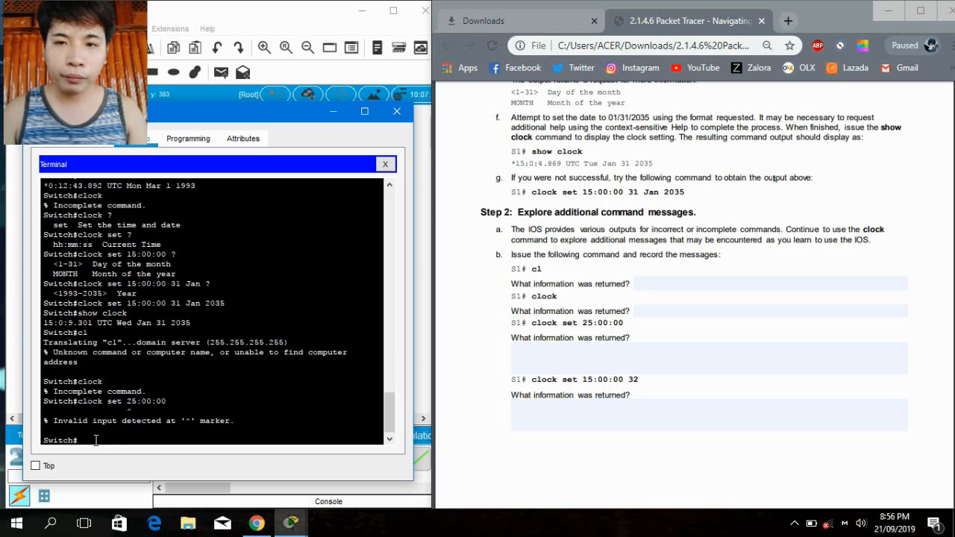
- Run clock set 15:00:00 32 on the switch to test the message for an out-of-range day
type("cl")
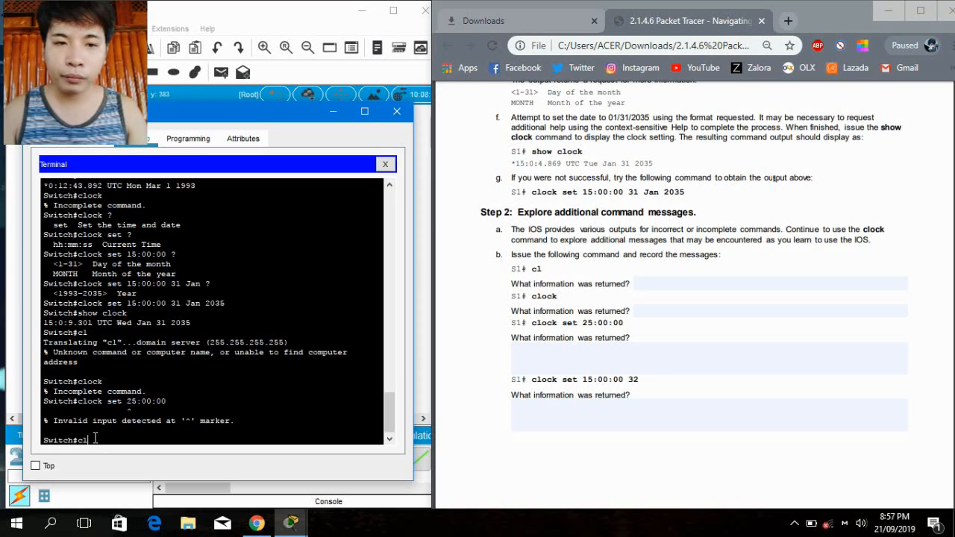
type("ock se")
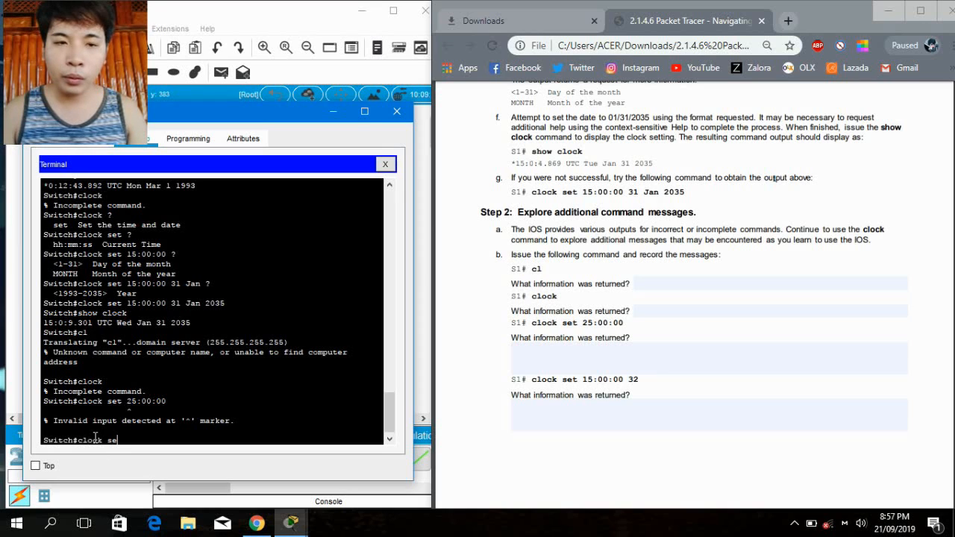
type("t ")
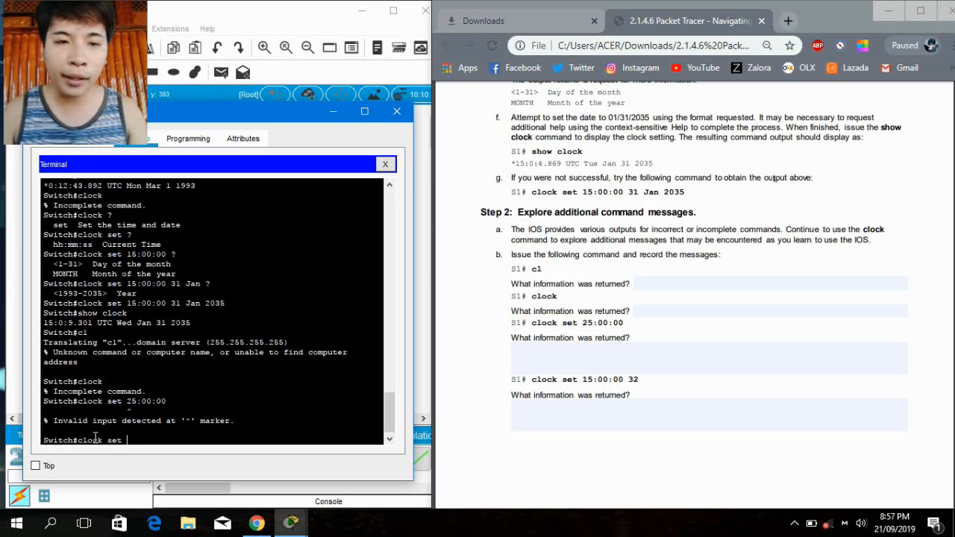
type("15:")
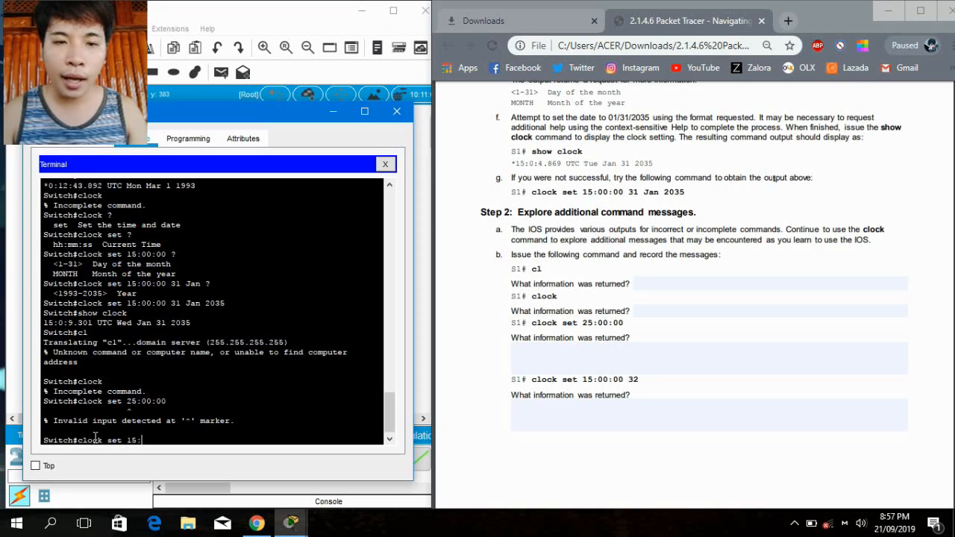
type("00")
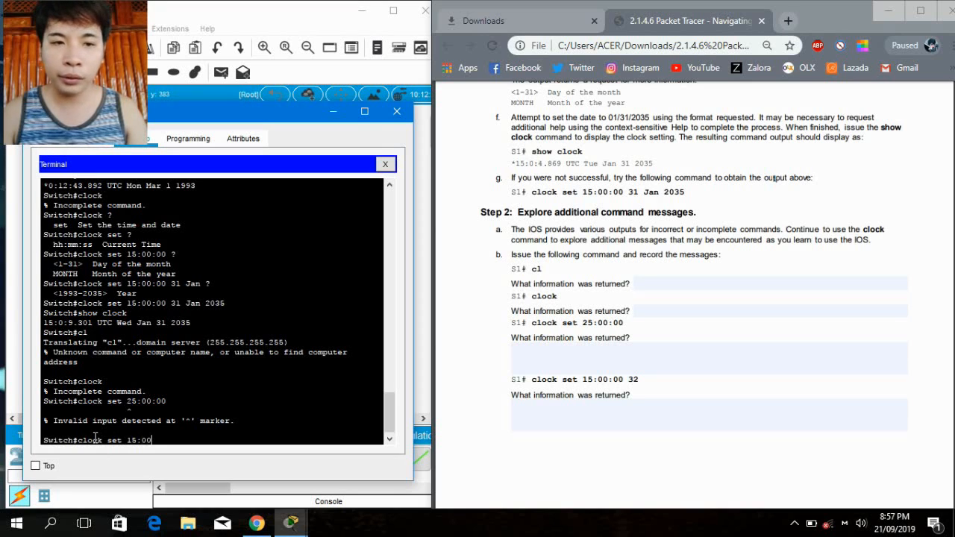
type(":00")
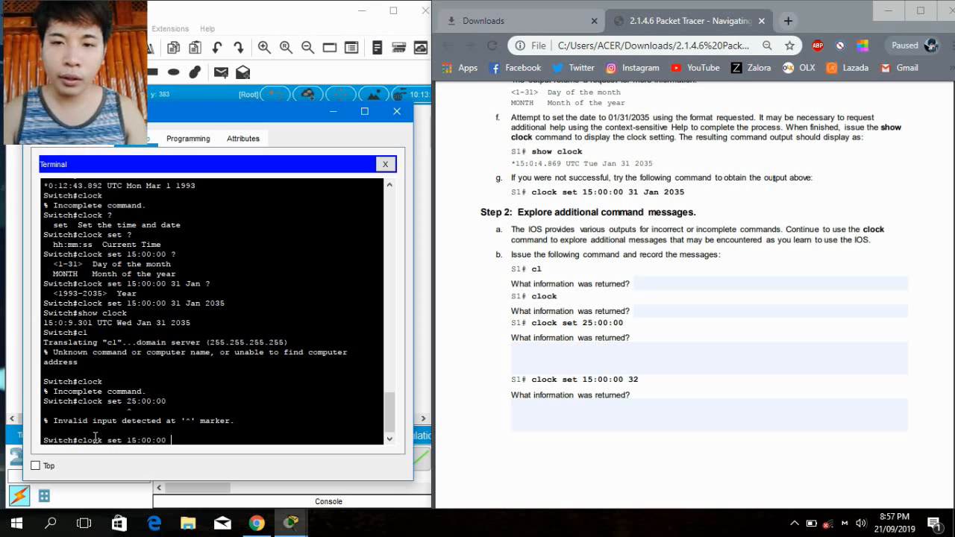
type(" 32")
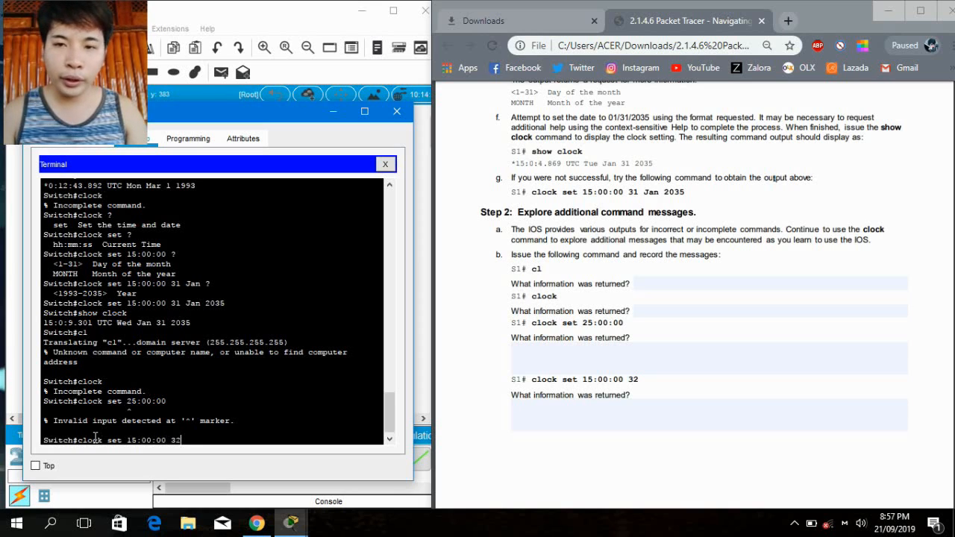
key("Return")
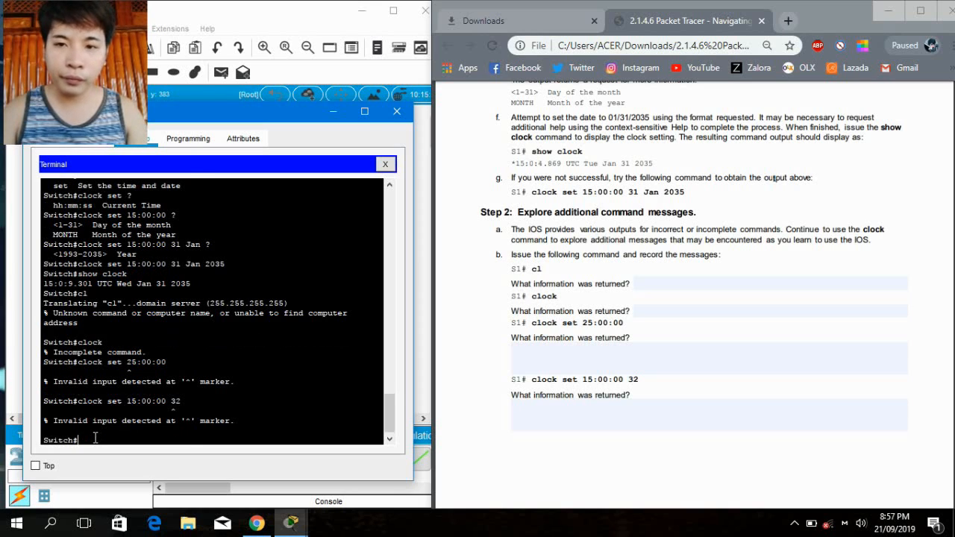